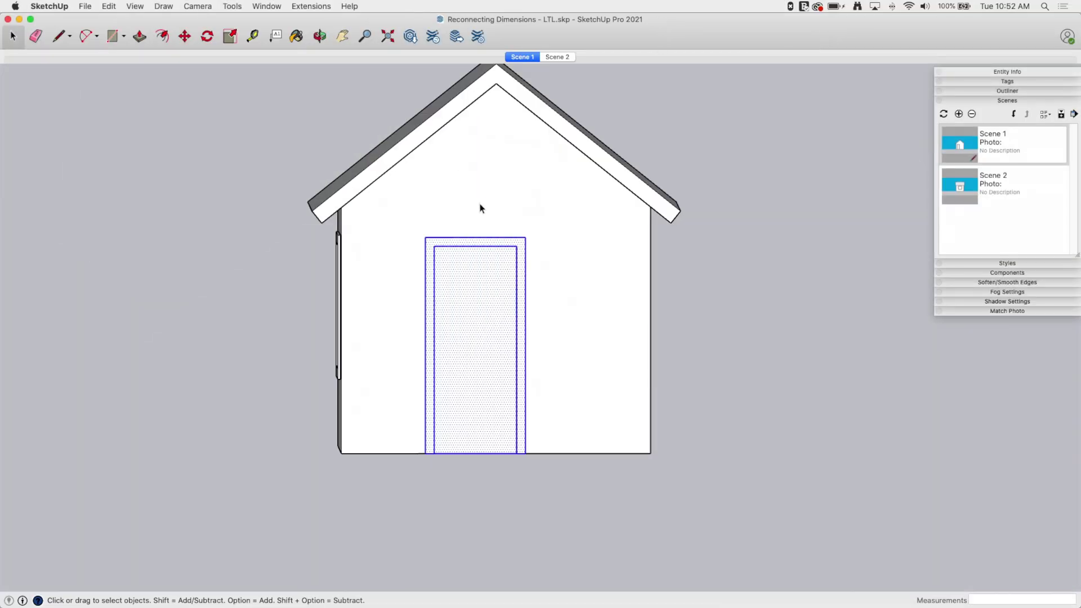
- Orbit the house into a perspective view with the camera above the ground
{"action": "middle_click_drag", "start_coordinate": [599, 149], "coordinate": [781, 302]}
{"action": "left_click", "coordinate": [782, 302]}
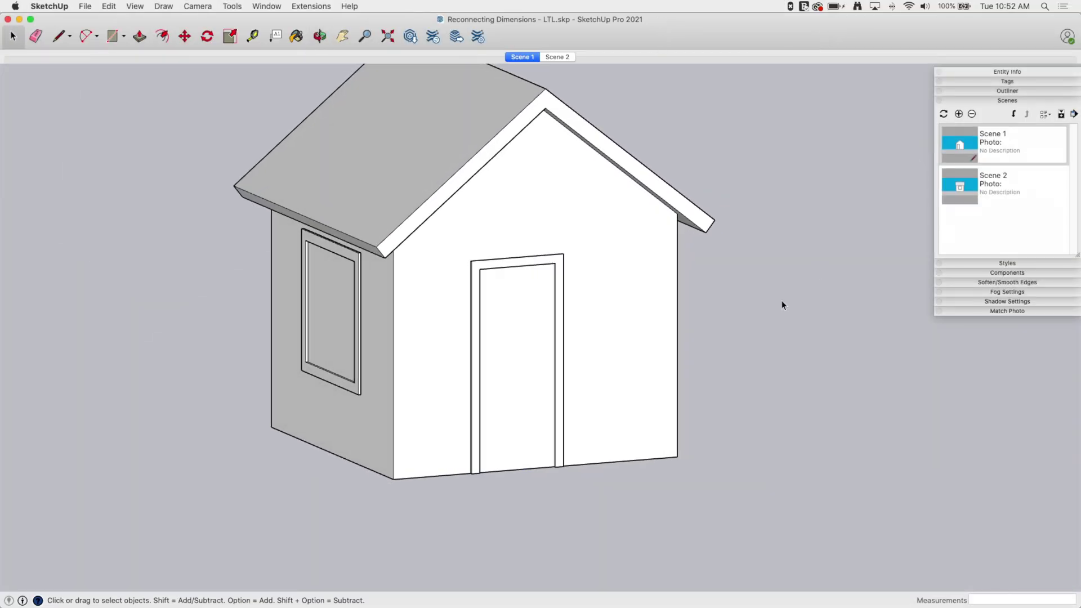
{"action": "key", "text": "o"}
{"action": "left_click_drag", "start_coordinate": [746, 215], "coordinate": [741, 252]}
{"action": "key", "text": "space"}
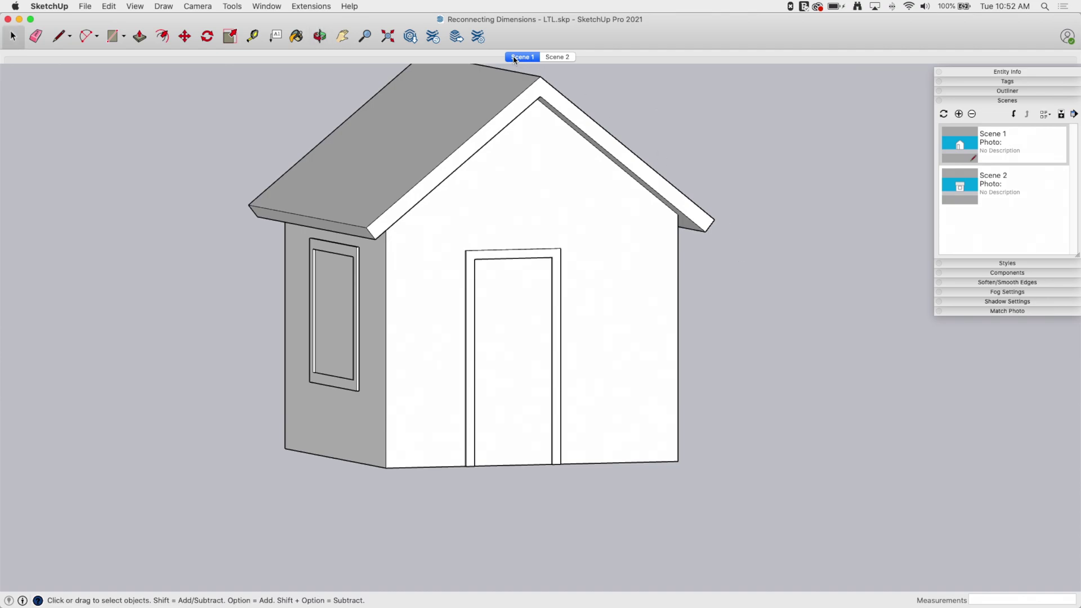
- Preview Scene 1's front view, then Scene 2's left side view with the square window
{"action": "left_click", "coordinate": [514, 57]}
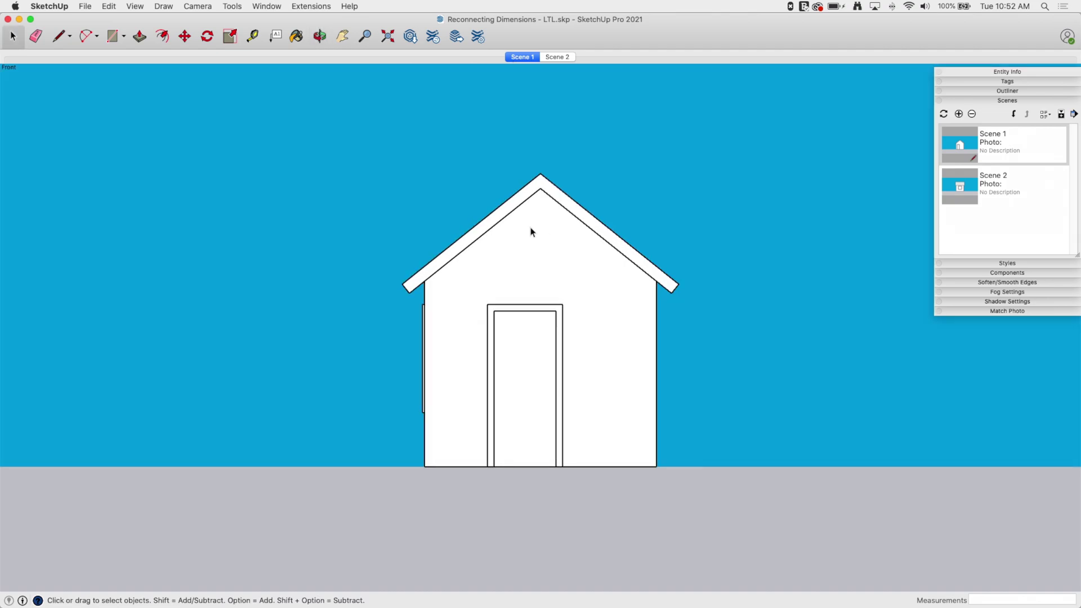
{"action": "left_click", "coordinate": [565, 59]}
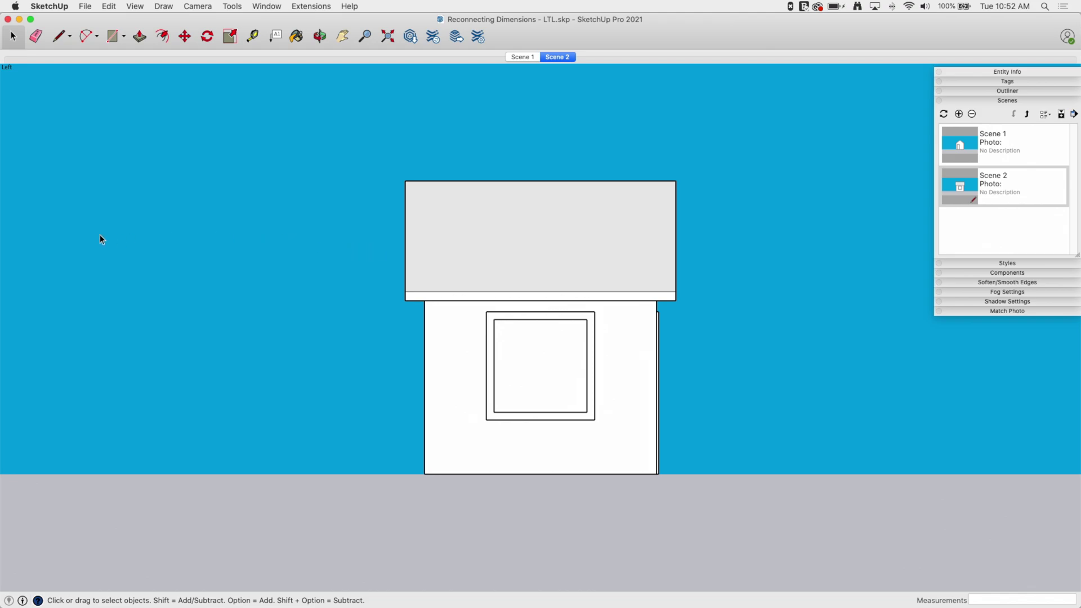
{"action": "key", "text": "super+Tab"}
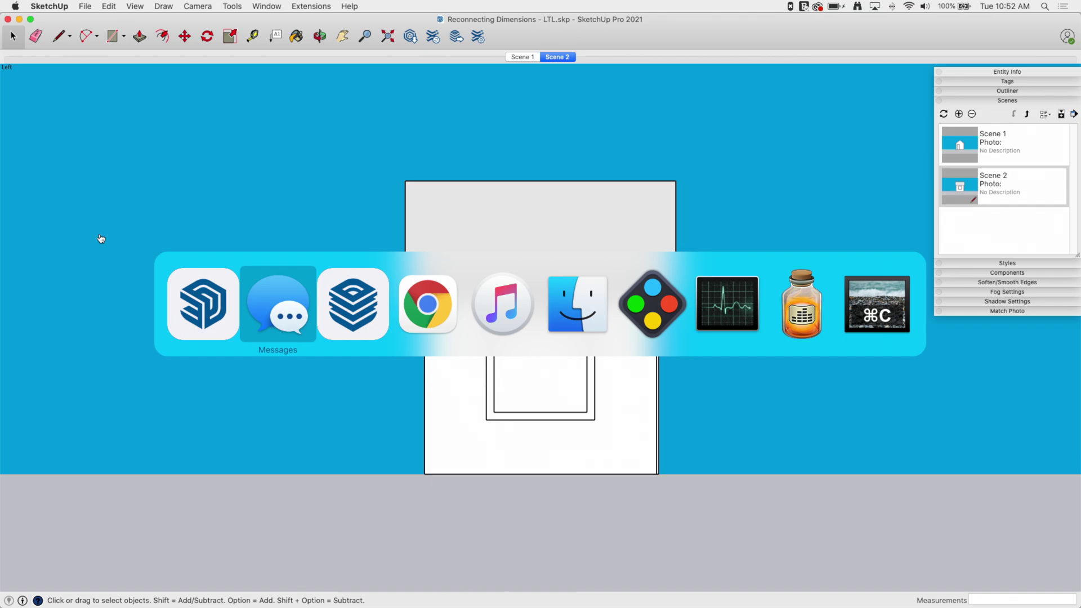
- In LayOut, dimension the 10'-0" wall width and the 3'-0" offset to the door
{"action": "key", "text": "super+Tab"}
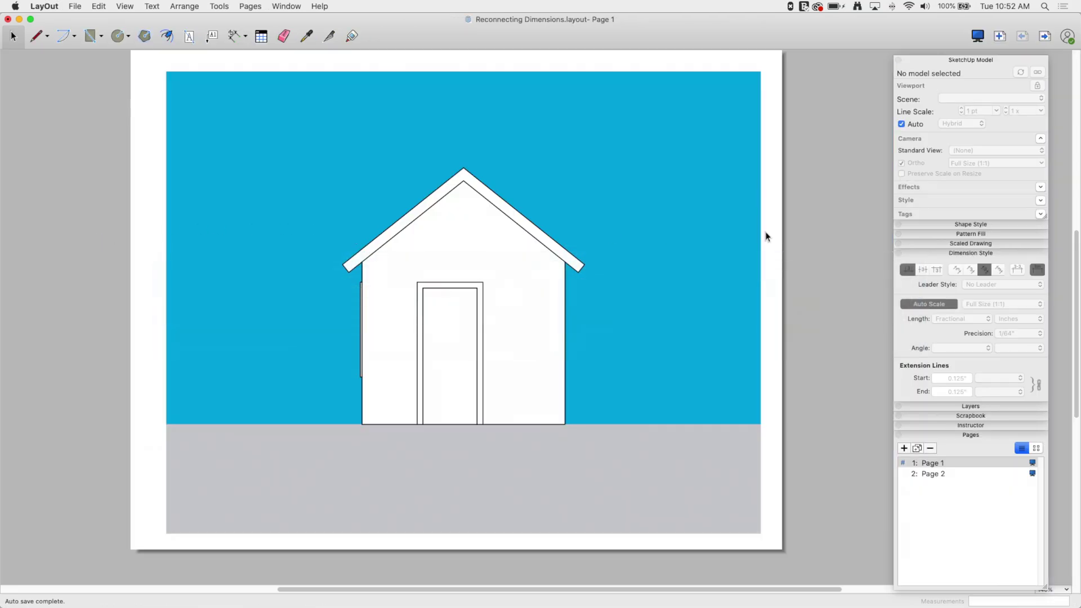
{"action": "left_click", "coordinate": [234, 37]}
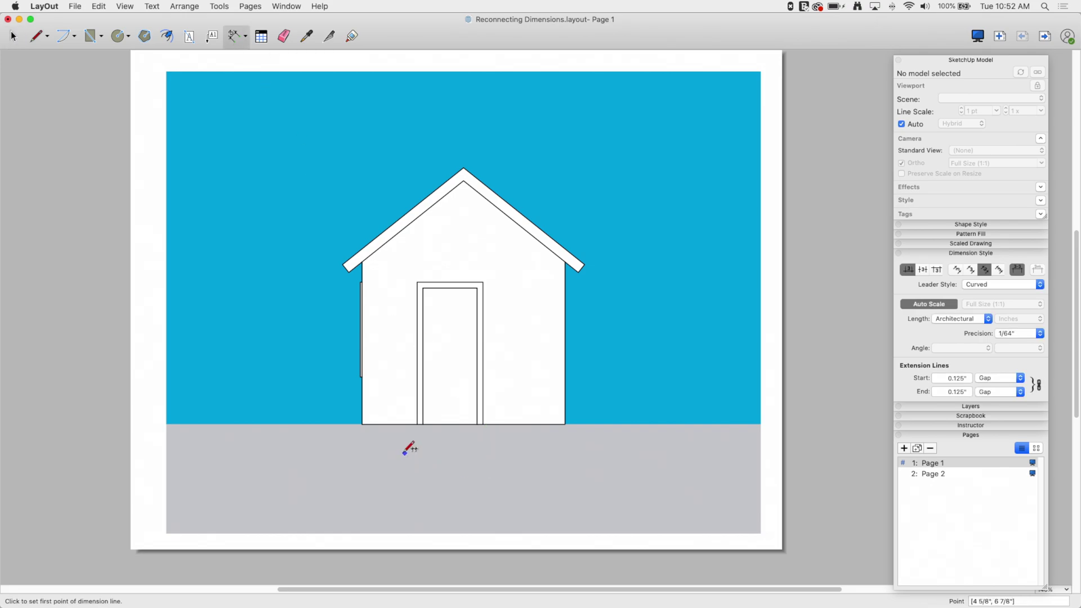
{"action": "left_click", "coordinate": [362, 424]}
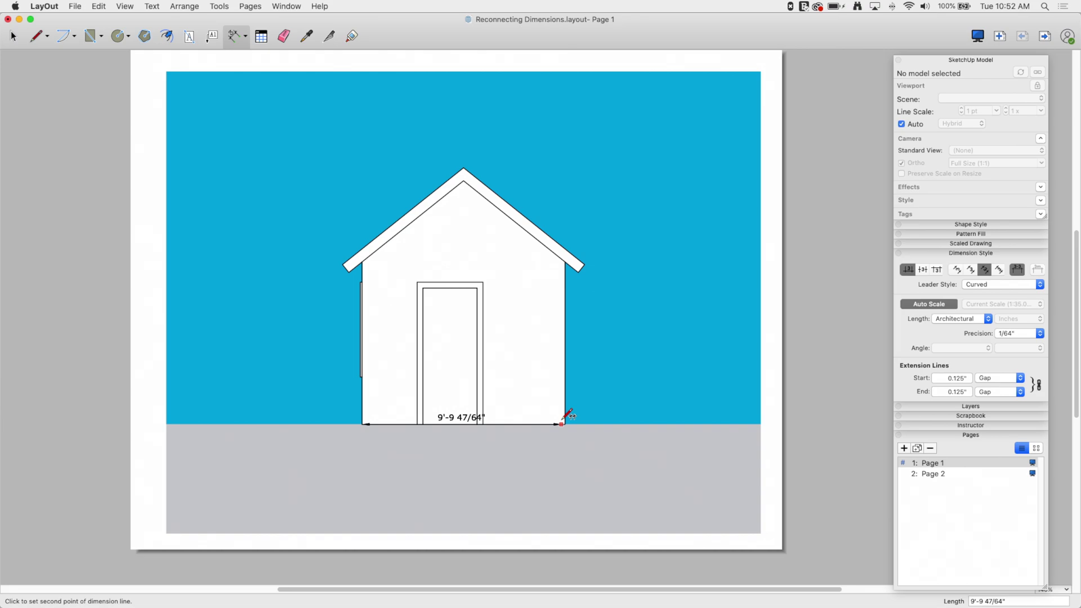
{"action": "left_click", "coordinate": [565, 424]}
{"action": "left_click", "coordinate": [565, 472]}
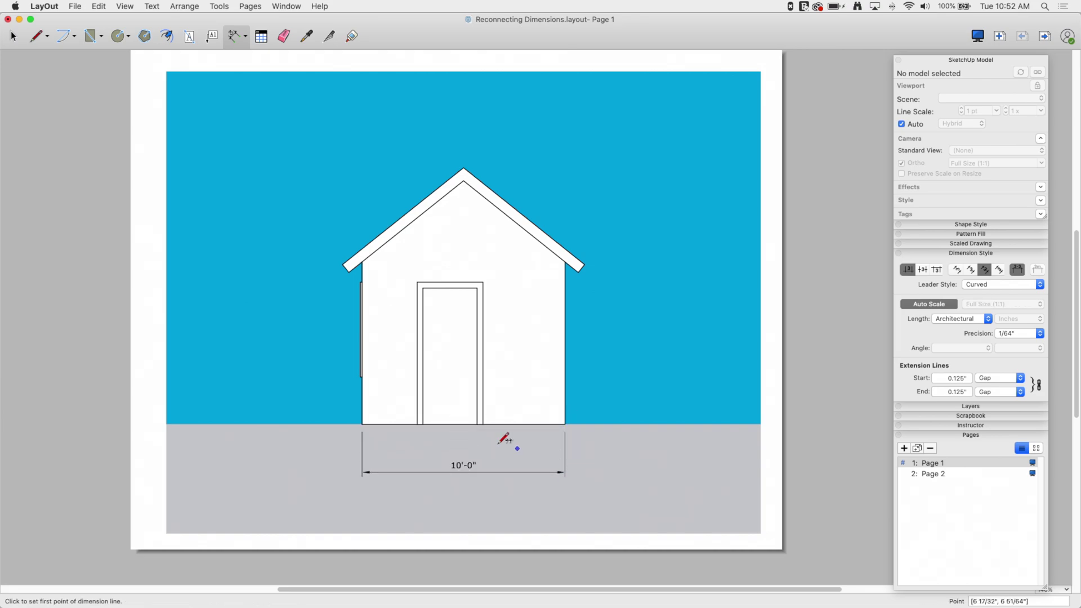
{"action": "left_click", "coordinate": [362, 423]}
{"action": "left_click", "coordinate": [423, 424]}
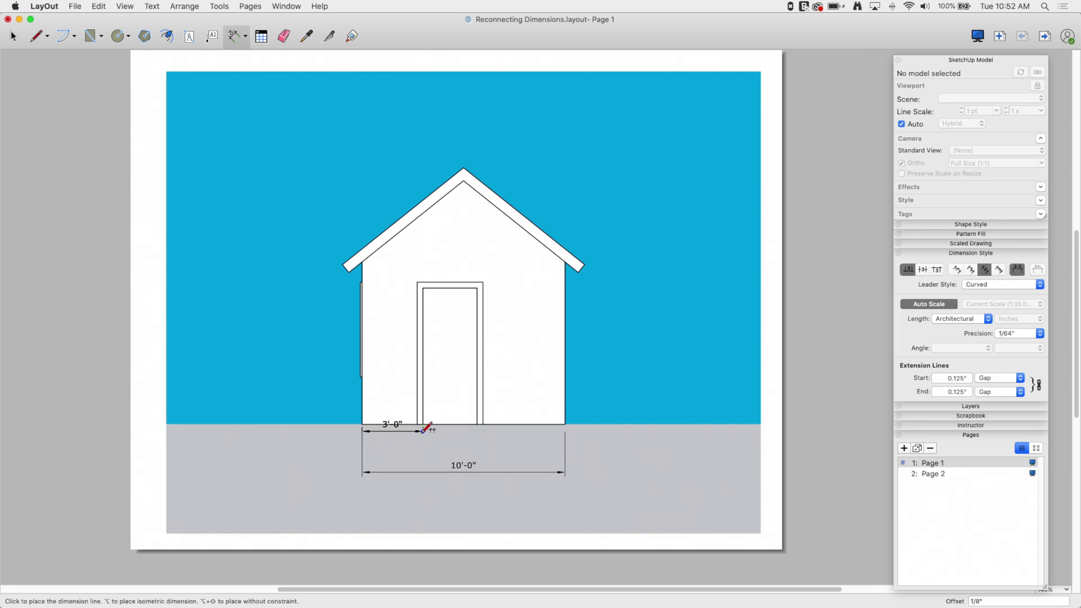
{"action": "left_click", "coordinate": [422, 454]}
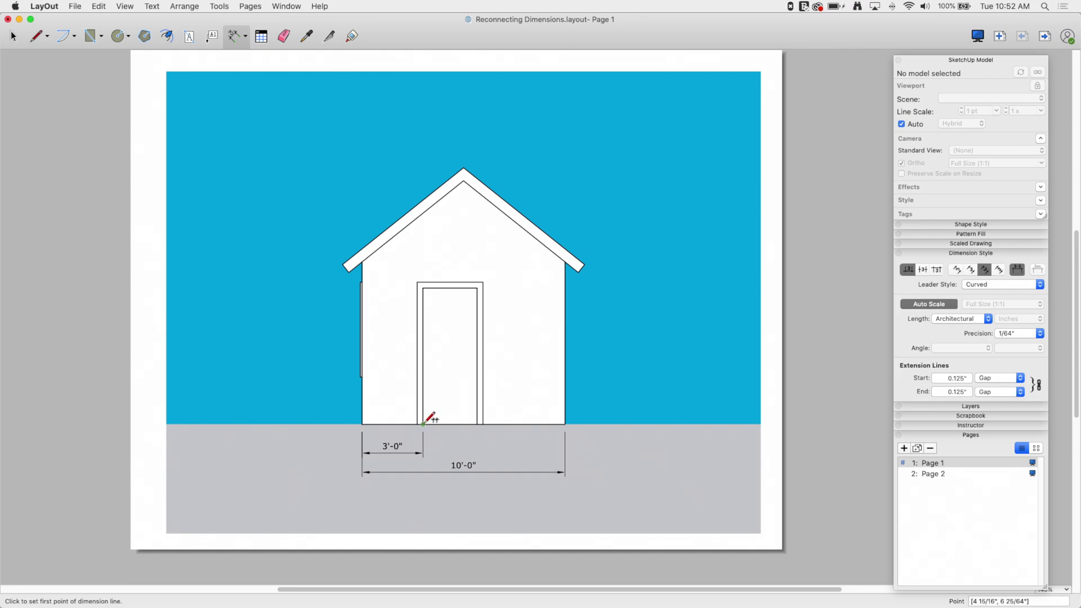
- Dimension the 2'-8" door width and the 6'-8 9/16" door height
{"action": "left_click", "coordinate": [423, 424]}
{"action": "left_click", "coordinate": [477, 424]}
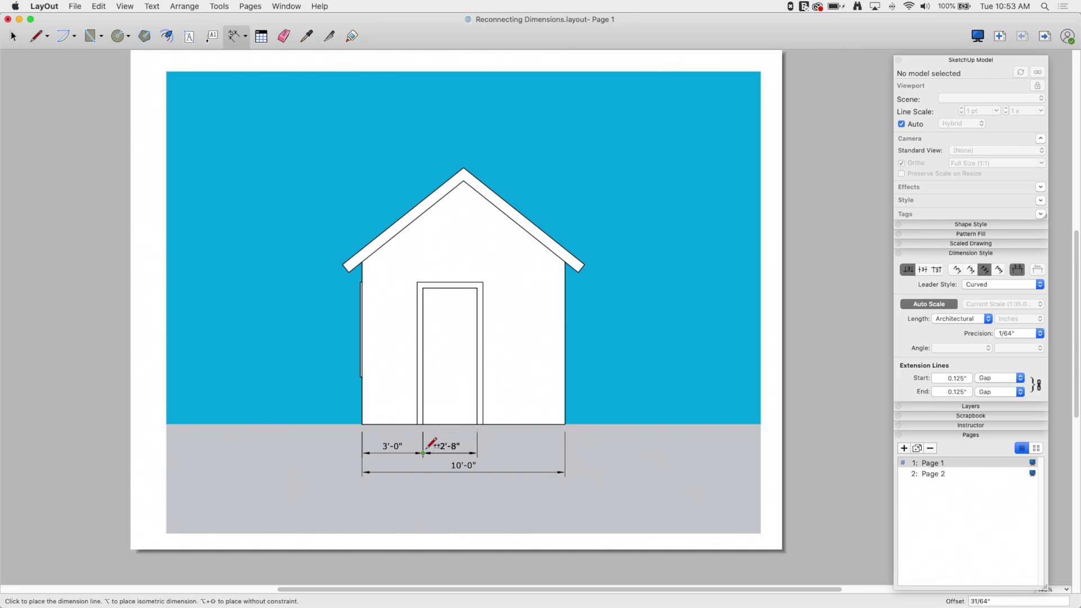
{"action": "left_click", "coordinate": [438, 453]}
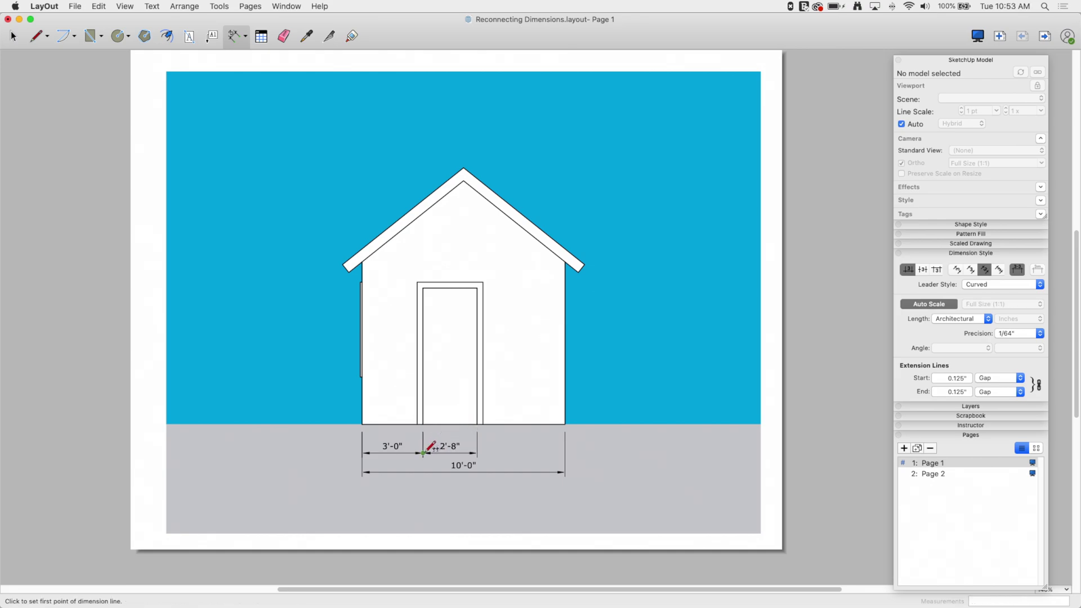
{"action": "left_click", "coordinate": [477, 424]}
{"action": "left_click", "coordinate": [478, 288]}
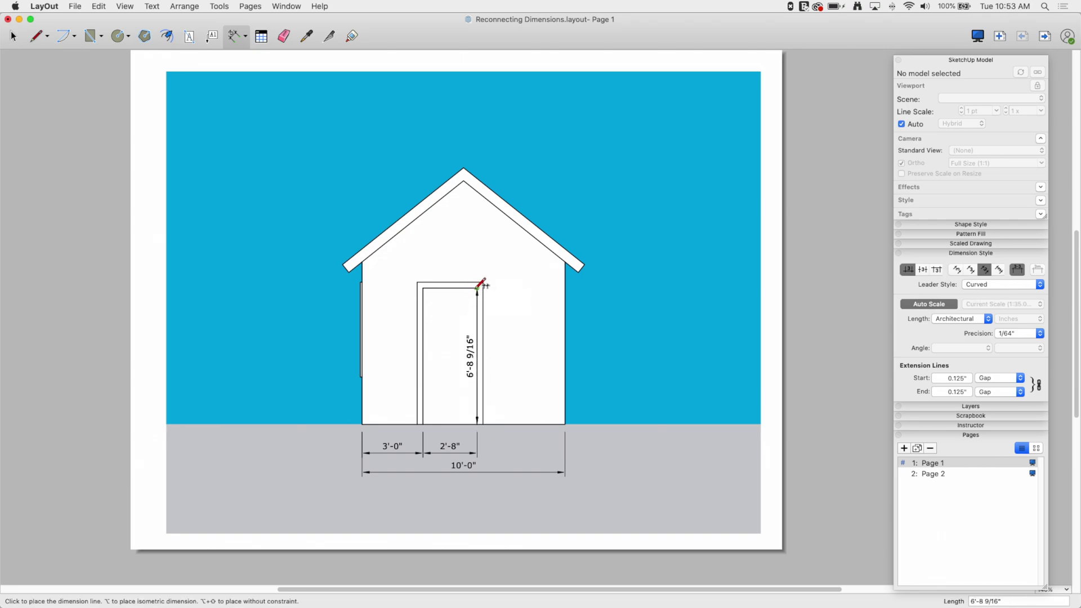
{"action": "left_click", "coordinate": [536, 296]}
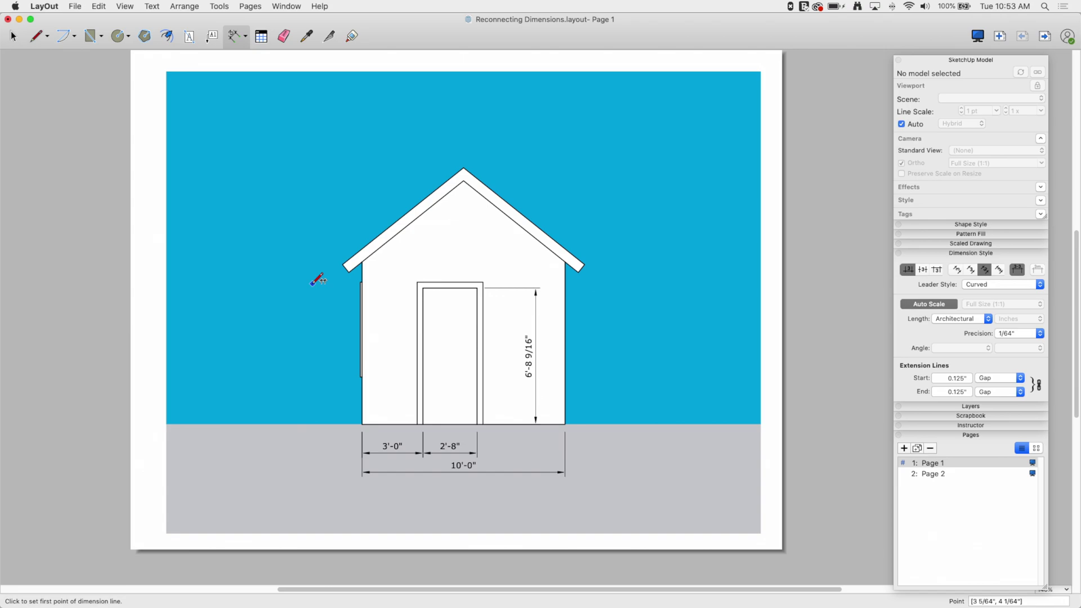
- In SketchUp's Scene 1, move the door's right frame edge outward to widen the door
{"action": "key", "text": "super+Tab"}
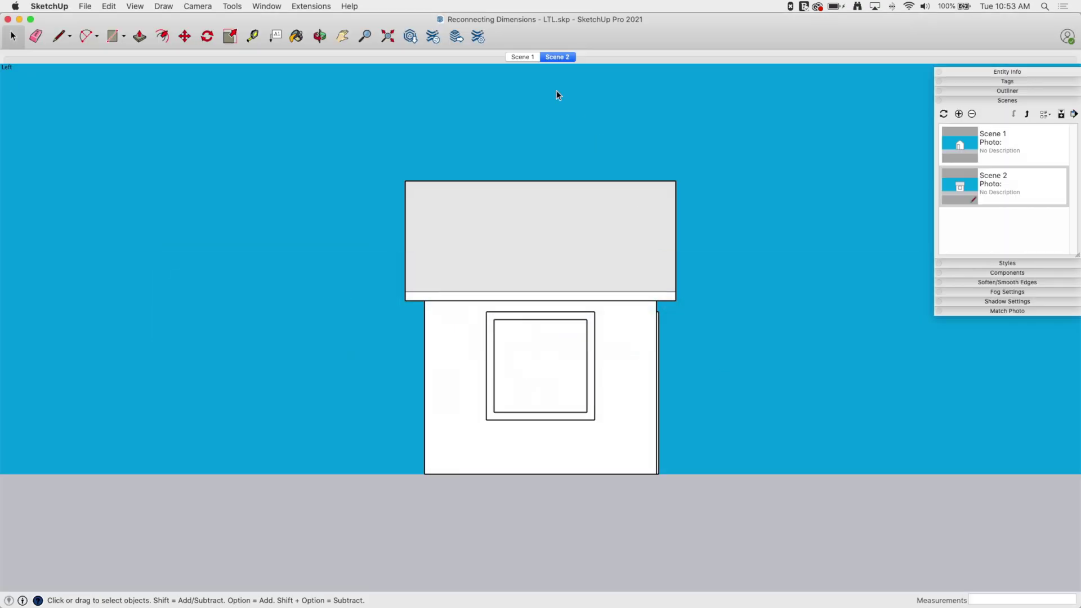
{"action": "left_click", "coordinate": [509, 60]}
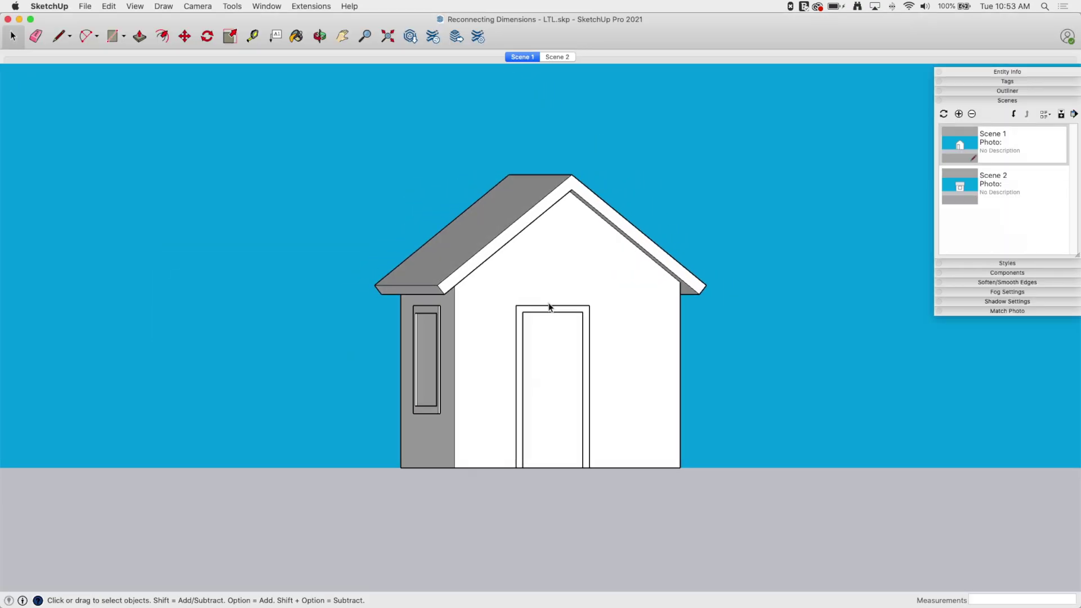
{"action": "mouse_move", "coordinate": [533, 304]}
{"action": "middle_mouse_down"}
{"action": "mouse_move", "coordinate": [447, 338]}
{"action": "mouse_move", "coordinate": [492, 389]}
{"action": "mouse_move", "coordinate": [517, 295]}
{"action": "mouse_move", "coordinate": [491, 326]}
{"action": "mouse_move", "coordinate": [507, 364]}
{"action": "middle_mouse_up"}
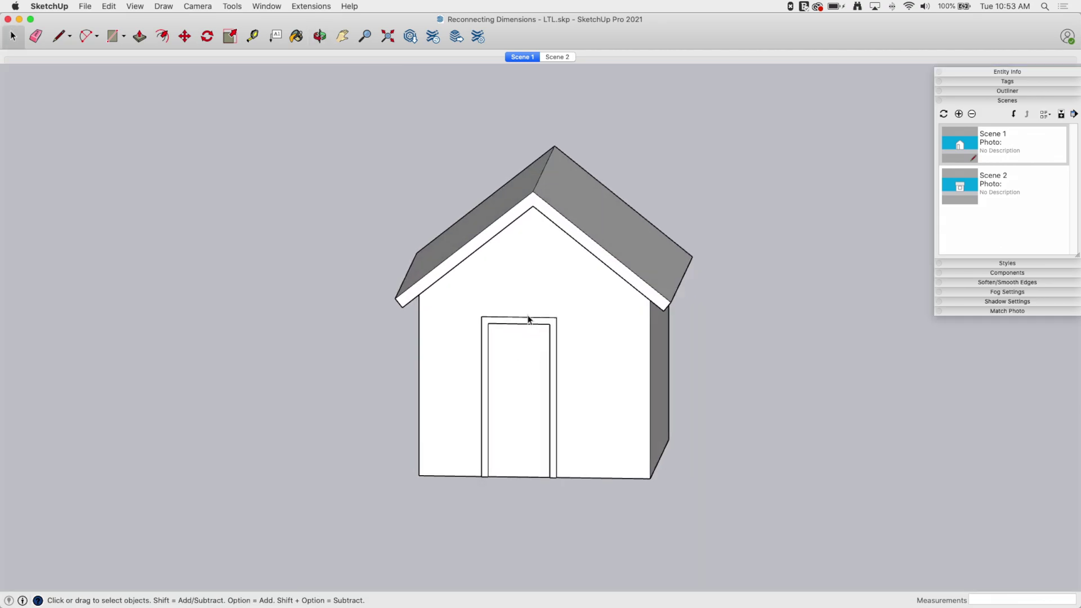
{"action": "mouse_move", "coordinate": [532, 317]}
{"action": "middle_mouse_down"}
{"action": "mouse_move", "coordinate": [538, 386]}
{"action": "mouse_move", "coordinate": [536, 306]}
{"action": "middle_mouse_up"}
{"action": "left_click_drag", "start_coordinate": [534, 303], "coordinate": [596, 543]}
{"action": "key", "text": "m"}
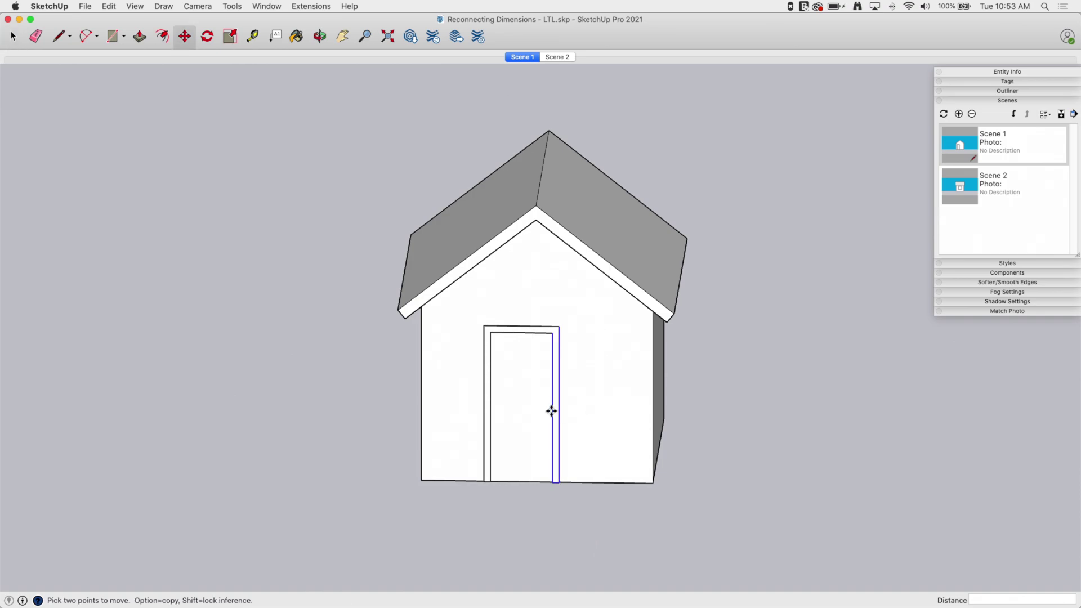
{"action": "left_click", "coordinate": [552, 410]}
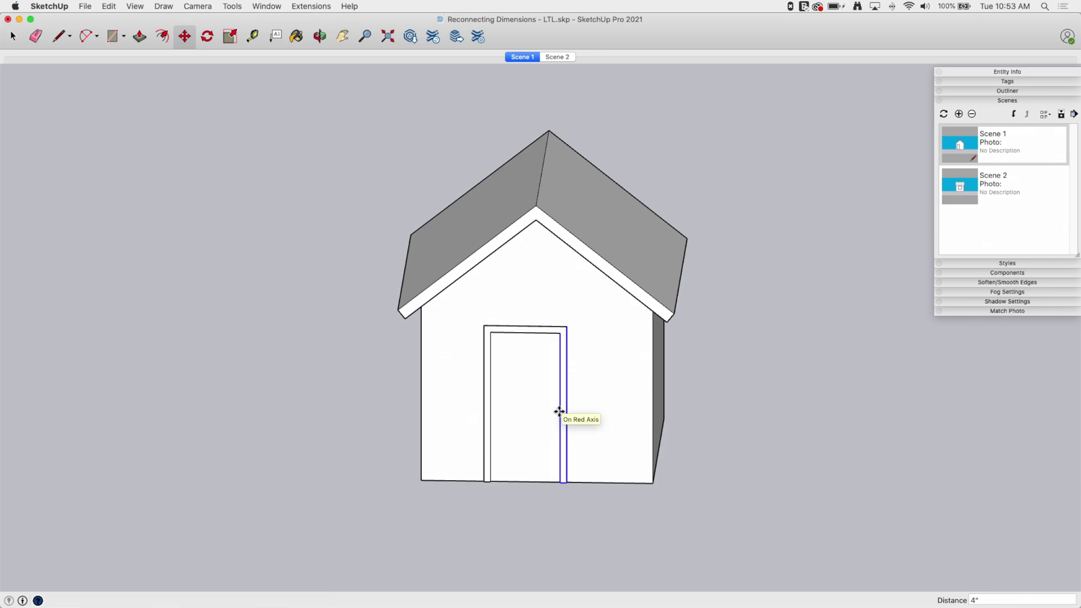
{"action": "left_click", "coordinate": [559, 412]}
{"action": "key", "text": "space"}
- Move the whole door 6" to the right along the front wall
{"action": "middle_click_drag", "start_coordinate": [458, 328], "coordinate": [496, 327]}
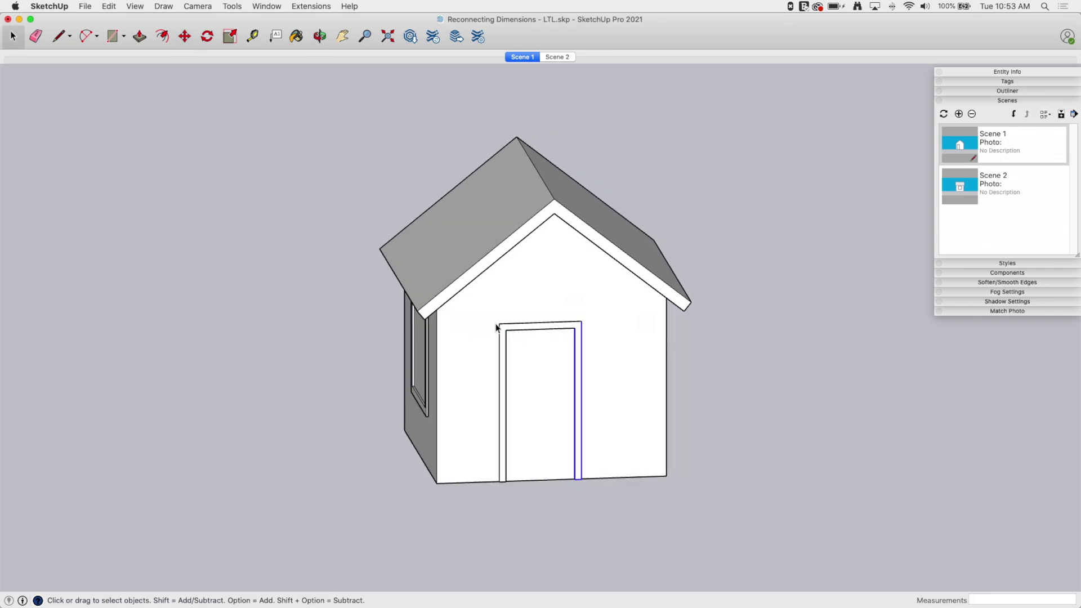
{"action": "left_click_drag", "start_coordinate": [471, 307], "coordinate": [615, 515]}
{"action": "key", "text": "m"}
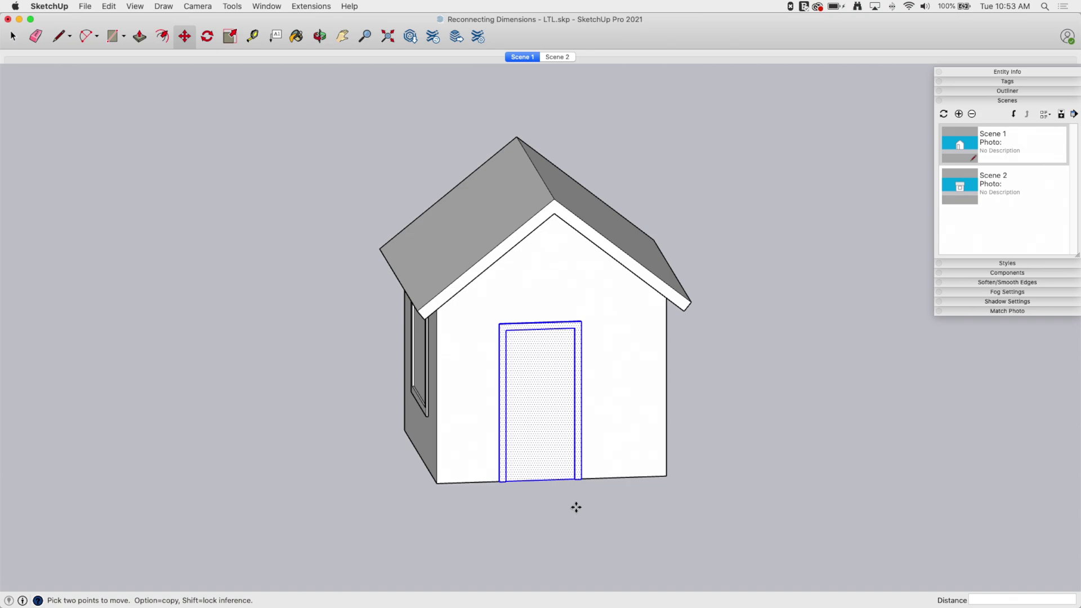
{"action": "left_click", "coordinate": [576, 507]}
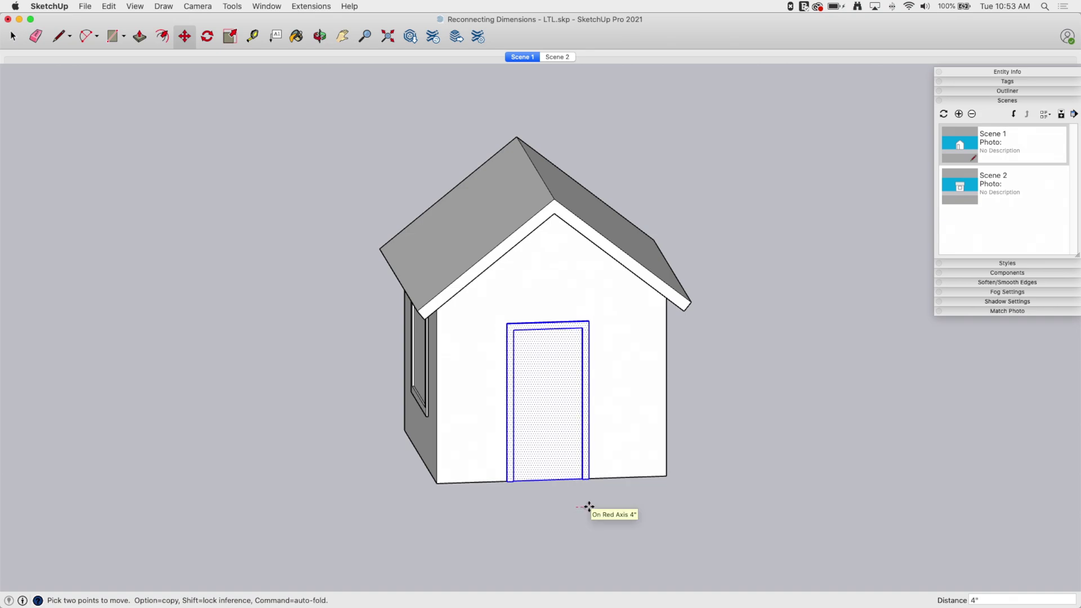
{"action": "key", "text": "Return"}
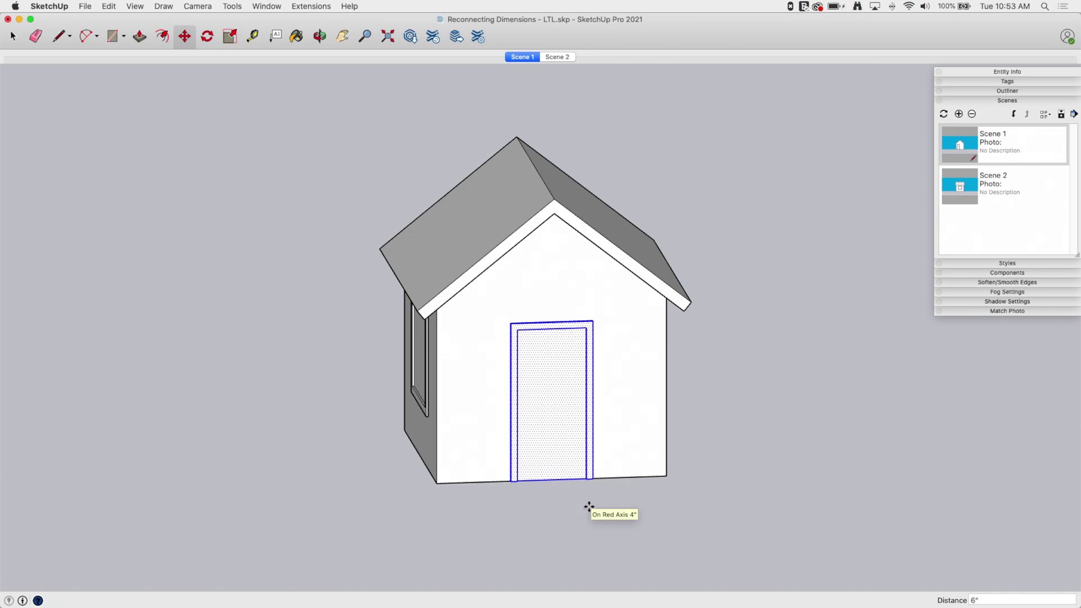
- Return to the front view, save the model, and go back to LayOut
{"action": "key", "text": "Page_Up"}
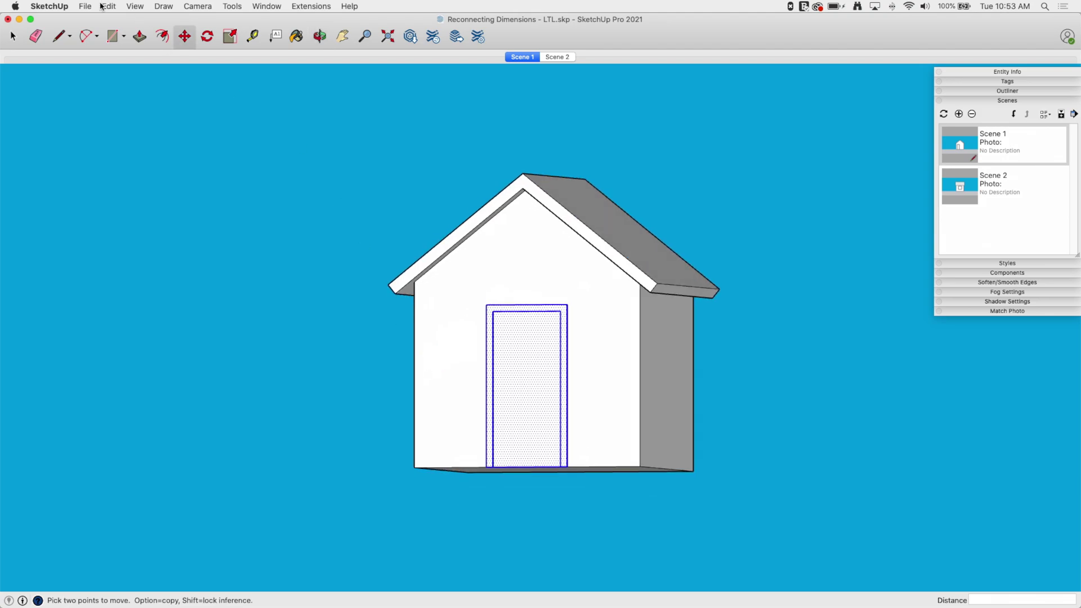
{"action": "left_click", "coordinate": [88, 7]}
{"action": "left_click", "coordinate": [93, 82]}
{"action": "key", "text": "super+Tab"}
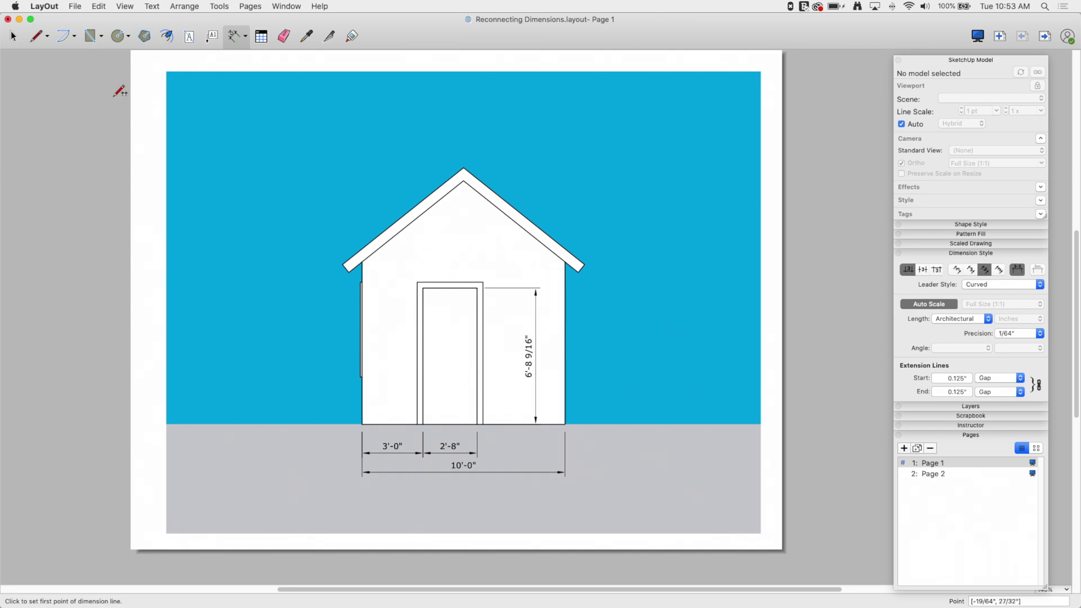
- Update the Page 1 viewport's model reference so the door dimensions read 3'-6" and 3'-0"
{"action": "key", "text": "space"}
{"action": "left_click", "coordinate": [466, 213]}
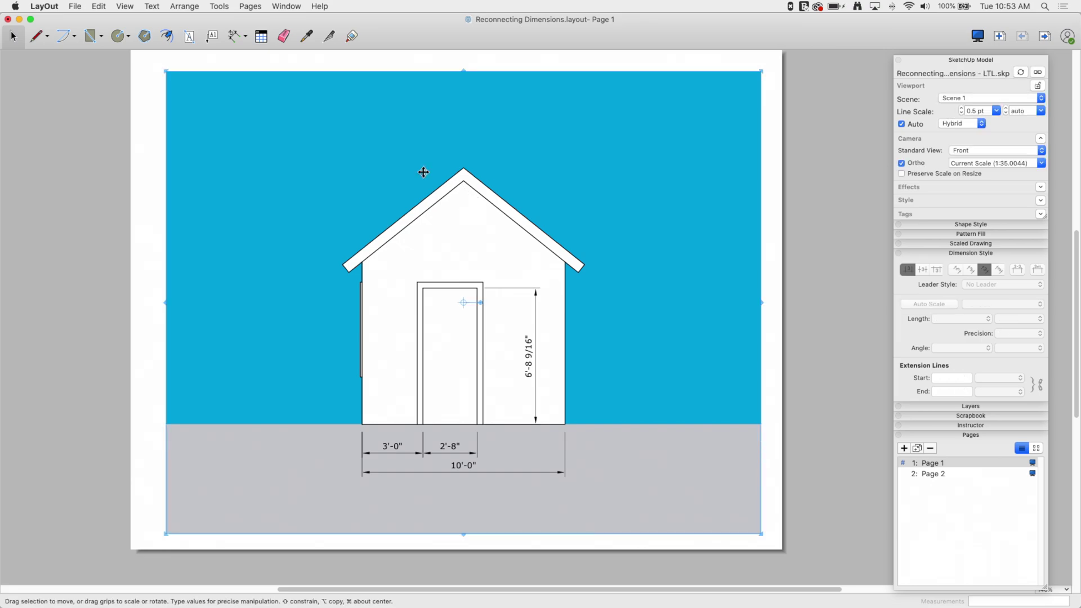
{"action": "right_click", "coordinate": [423, 172]}
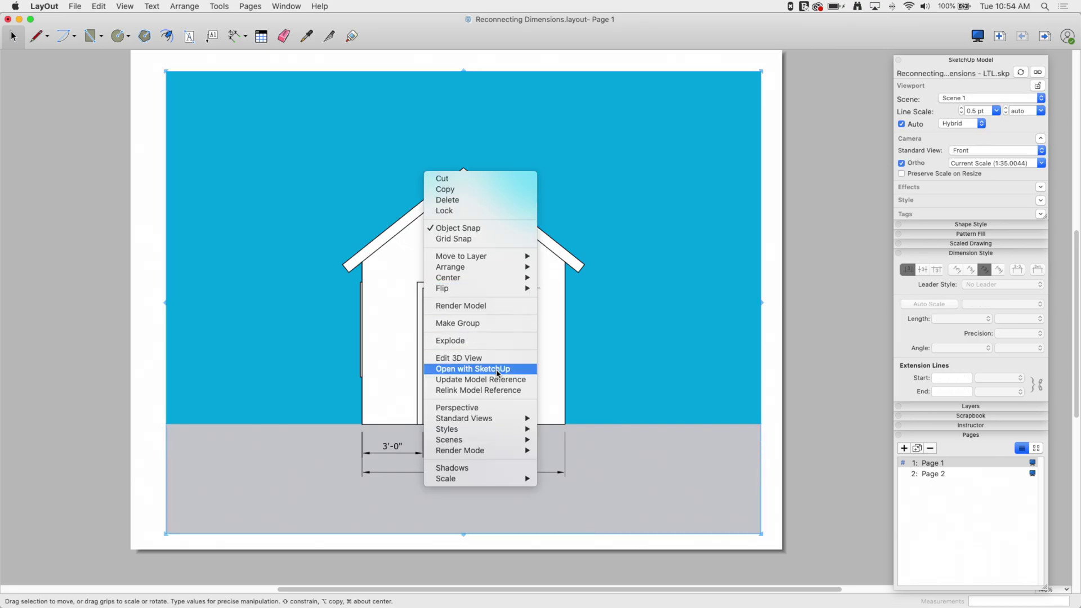
{"action": "right_click", "coordinate": [684, 116]}
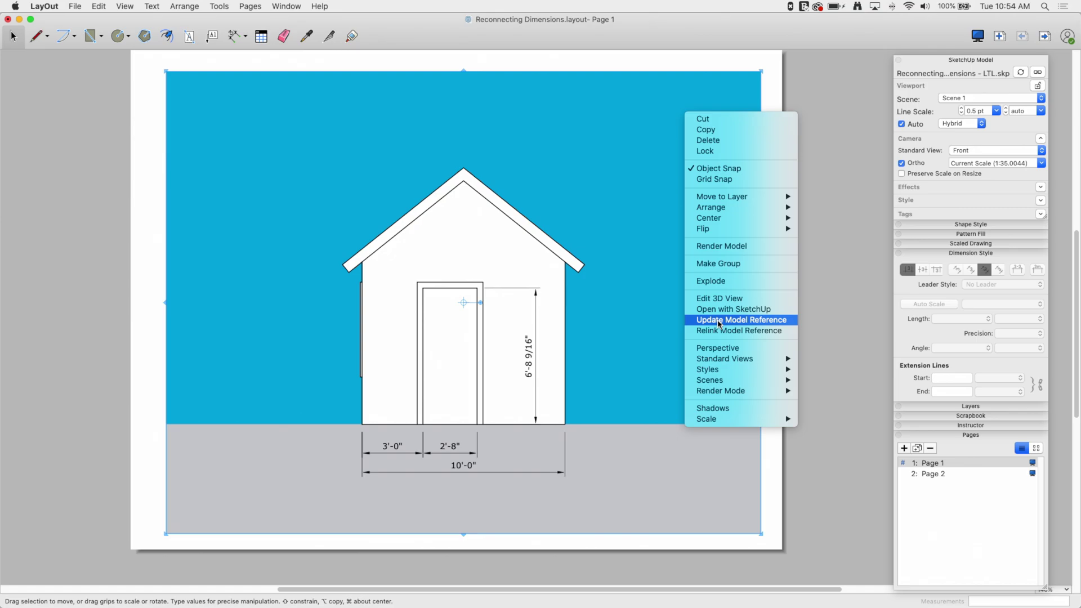
{"action": "left_click", "coordinate": [719, 322]}
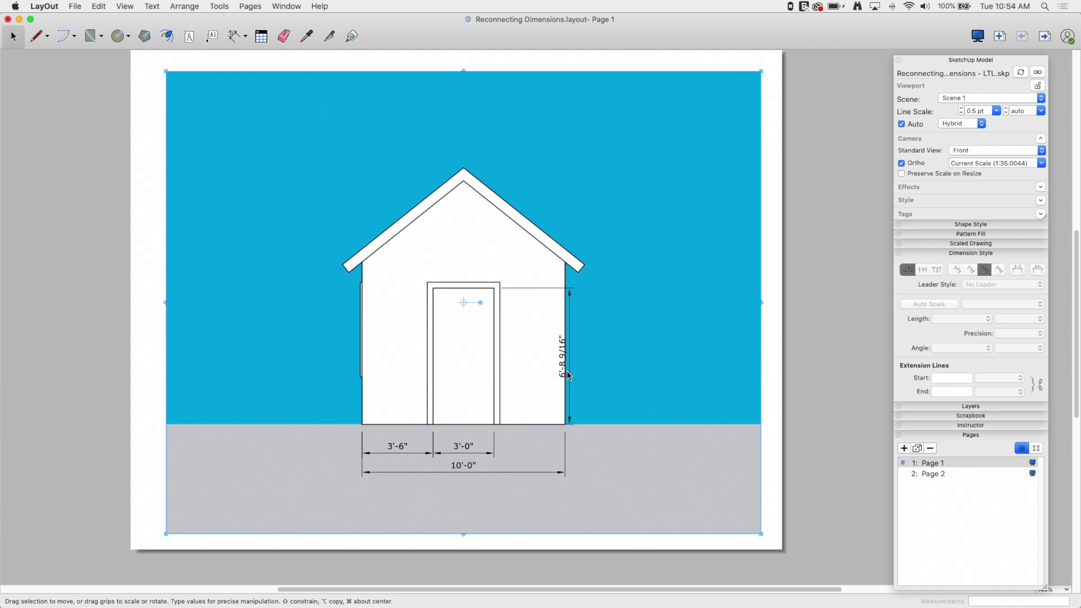
- On Page 2, run Update Model Reference on the side-view viewport
{"action": "left_click", "coordinate": [932, 476]}
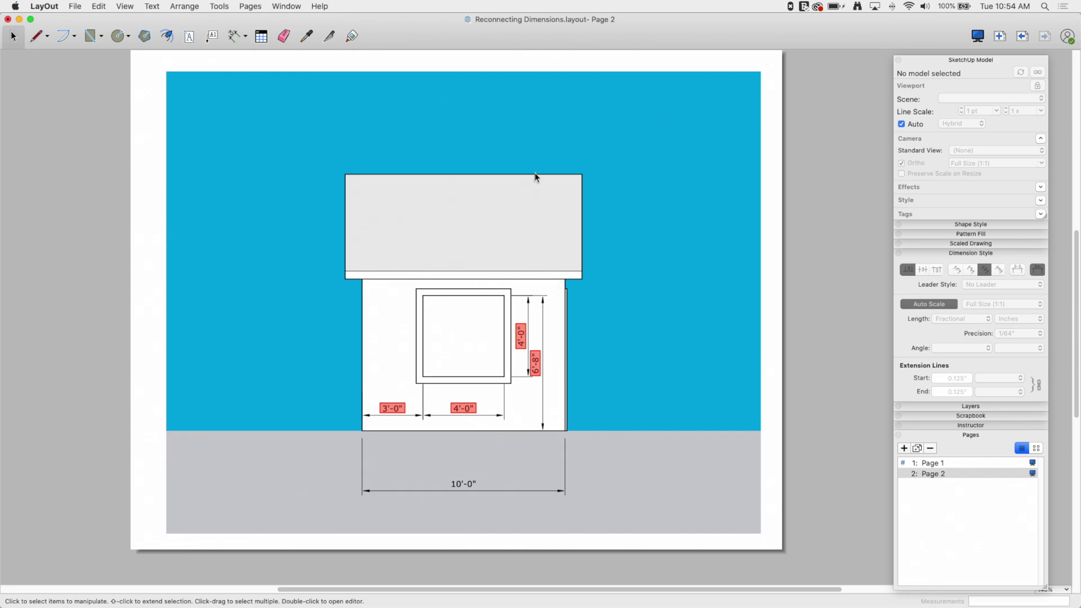
{"action": "right_click", "coordinate": [685, 107]}
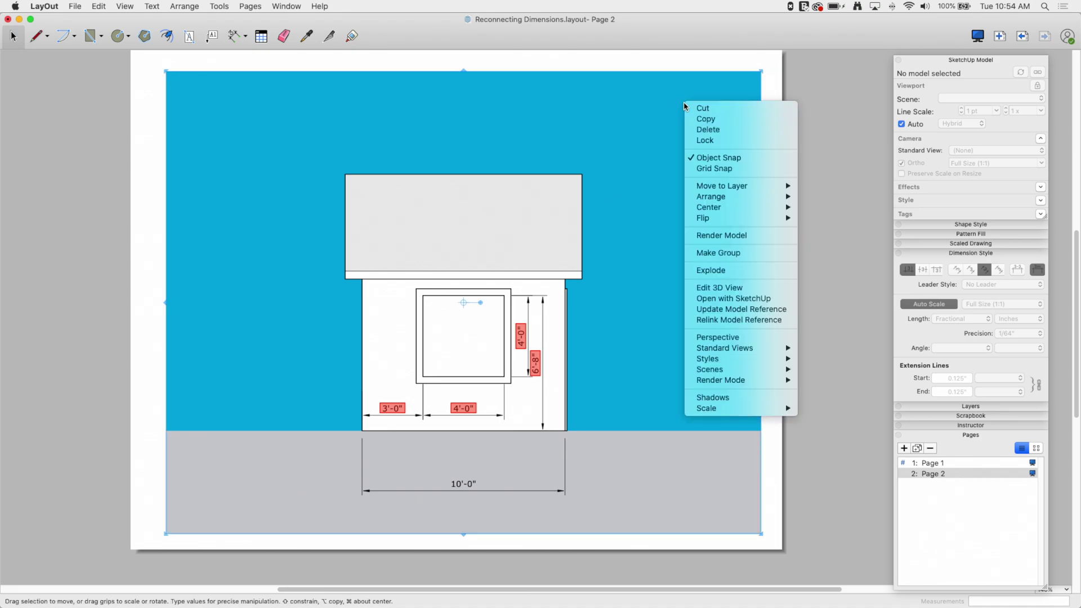
{"action": "left_click", "coordinate": [730, 309]}
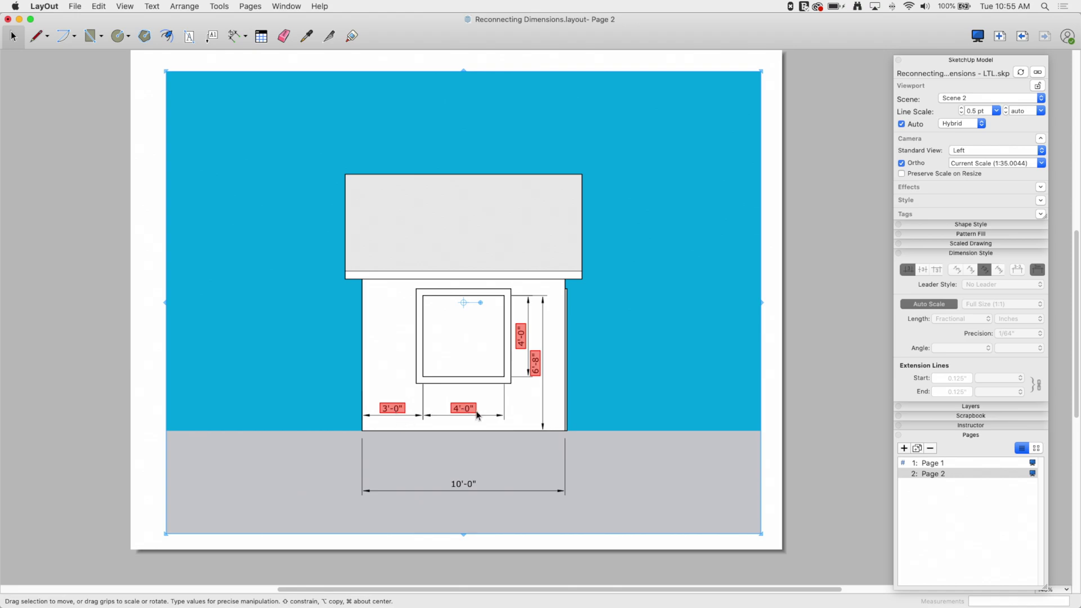
- Snap the red 3'-0" and 4'-0" horizontal dimensions' endpoints onto the window's lower corners
{"action": "scroll", "coordinate": [384, 417], "scroll_direction": "up", "scroll_amount": 5}
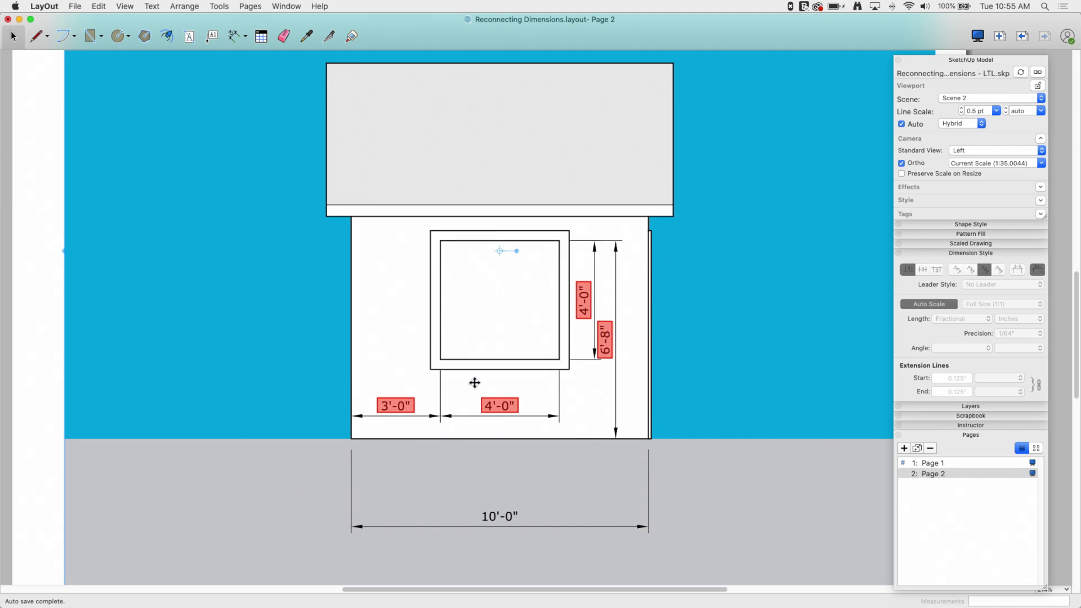
{"action": "right_click", "coordinate": [397, 406]}
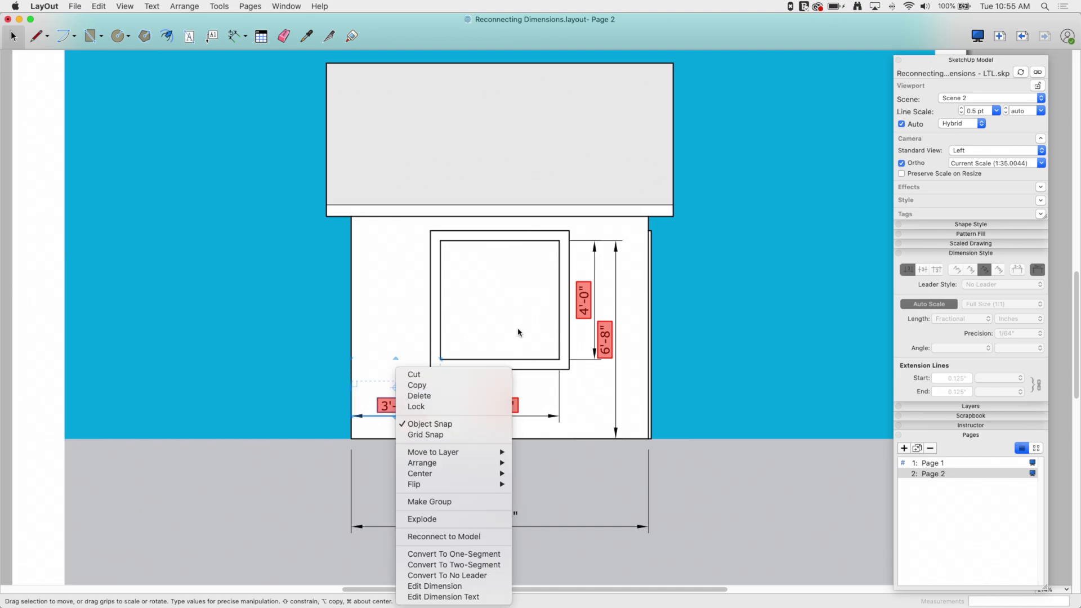
{"action": "left_click", "coordinate": [313, 272]}
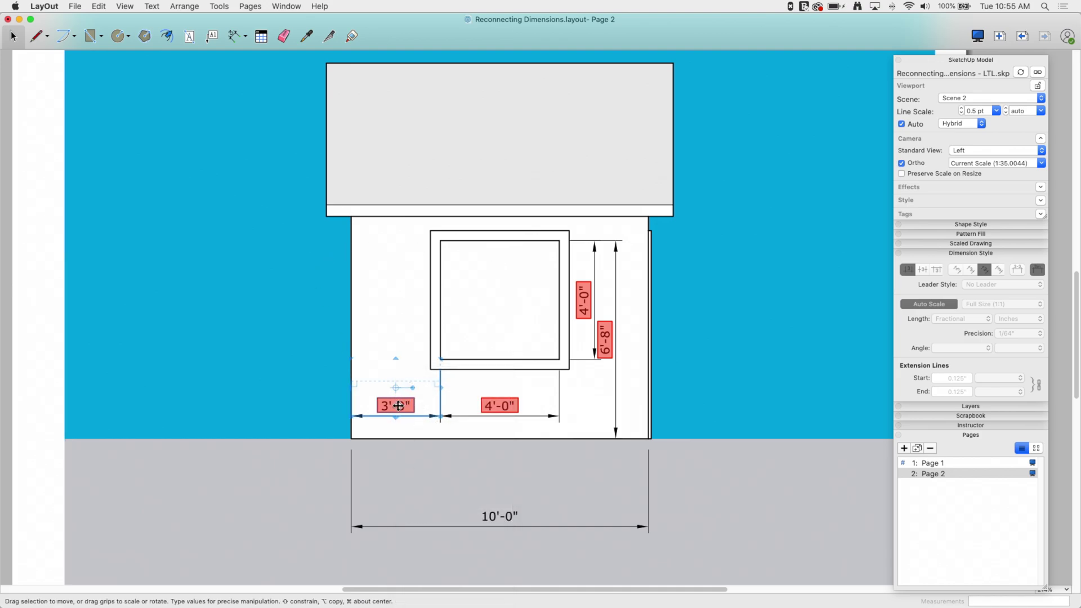
{"action": "scroll", "coordinate": [393, 429], "scroll_direction": "up", "scroll_amount": 2}
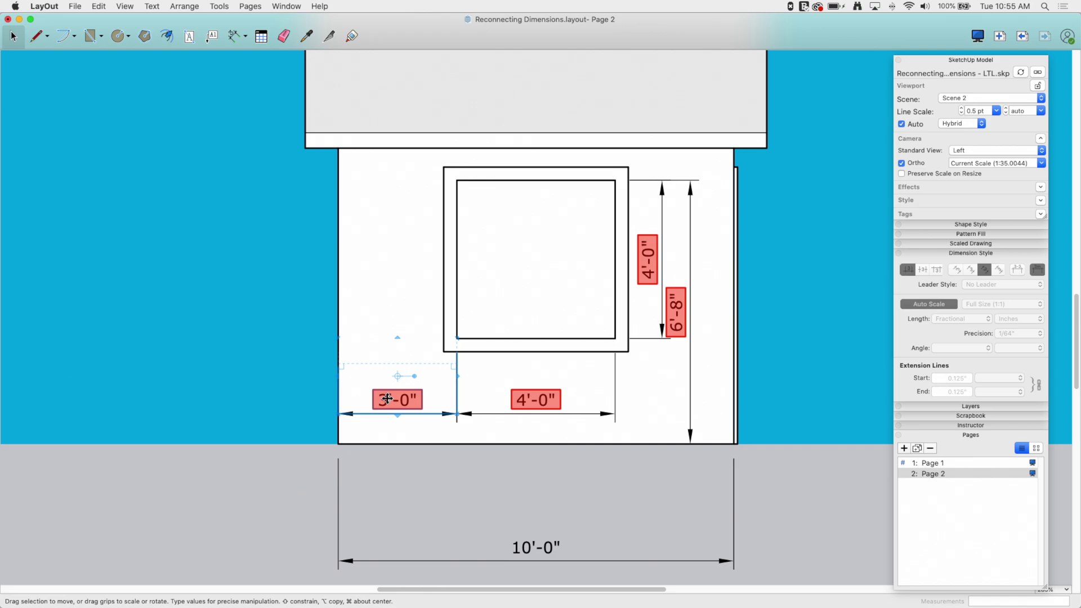
{"action": "left_click", "coordinate": [410, 404]}
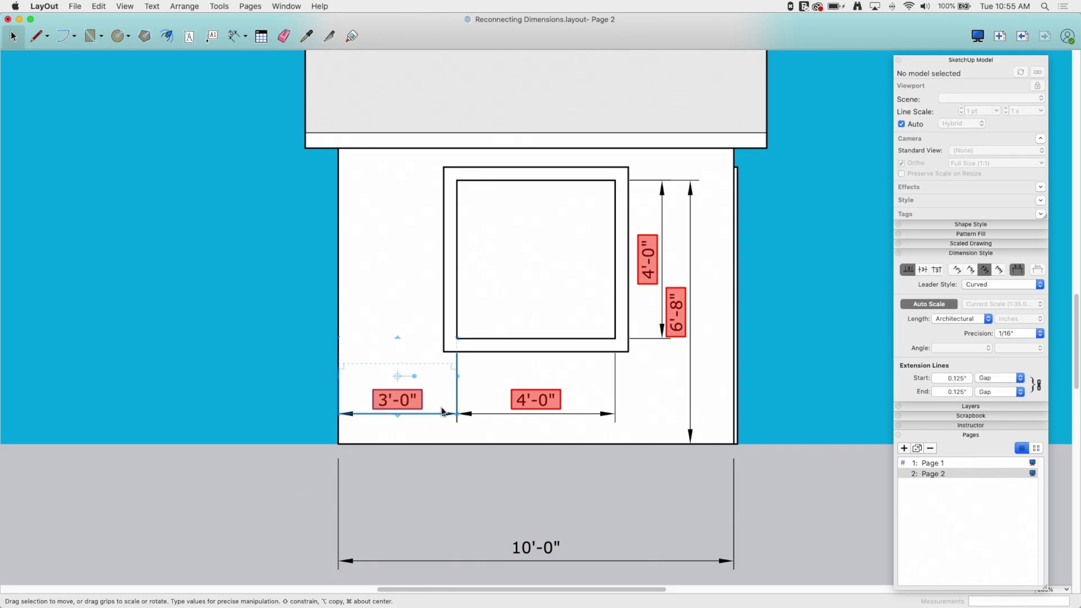
{"action": "double_click", "coordinate": [397, 402]}
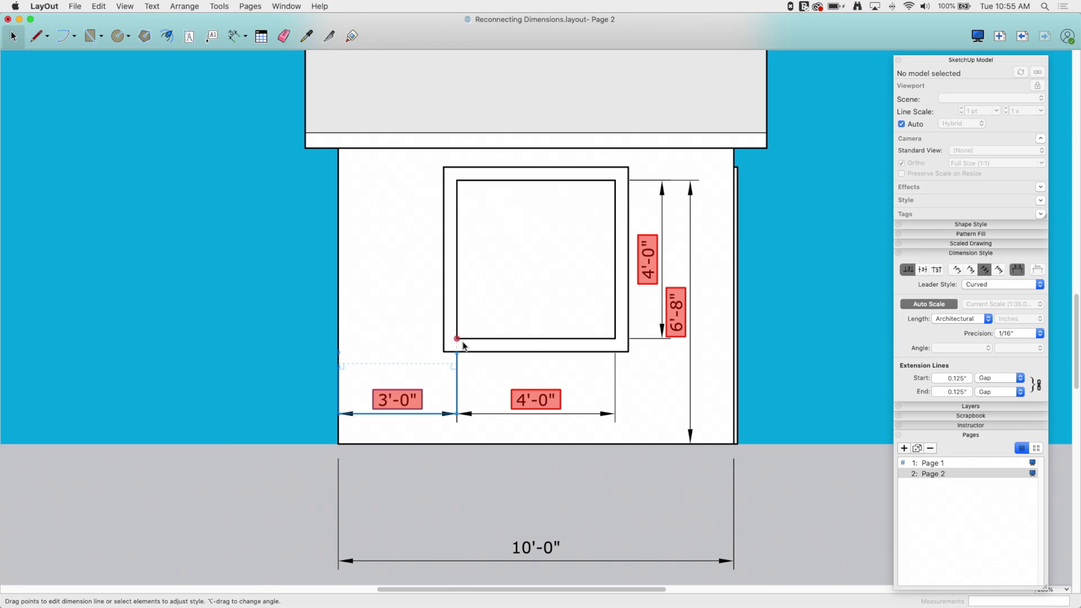
{"action": "mouse_move", "coordinate": [462, 339]}
{"action": "left_mouse_down"}
{"action": "mouse_move", "coordinate": [479, 340]}
{"action": "mouse_move", "coordinate": [457, 339]}
{"action": "left_mouse_up"}
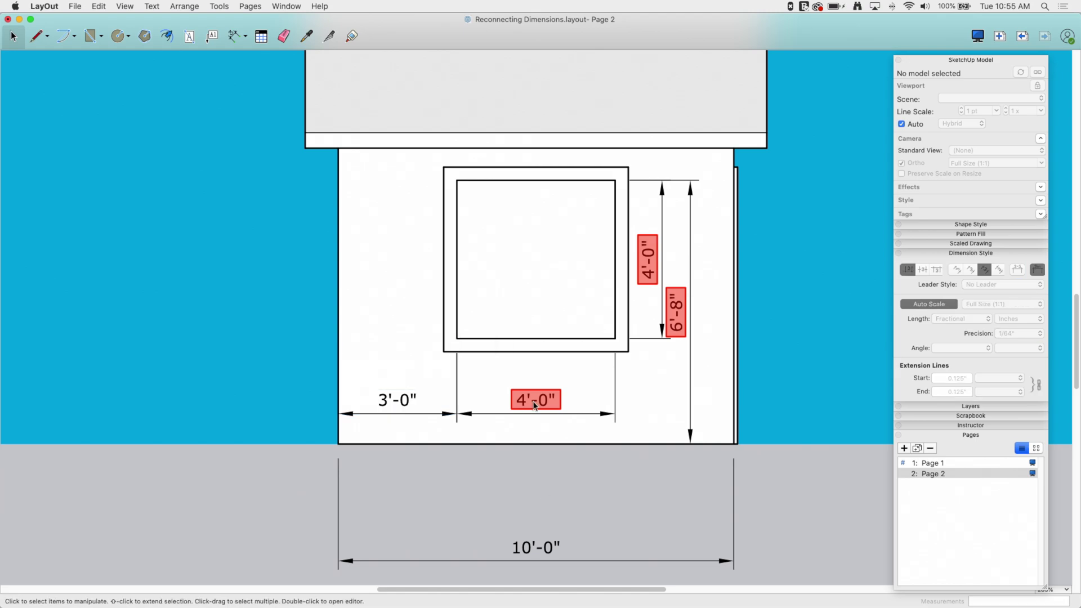
{"action": "left_click", "coordinate": [534, 400]}
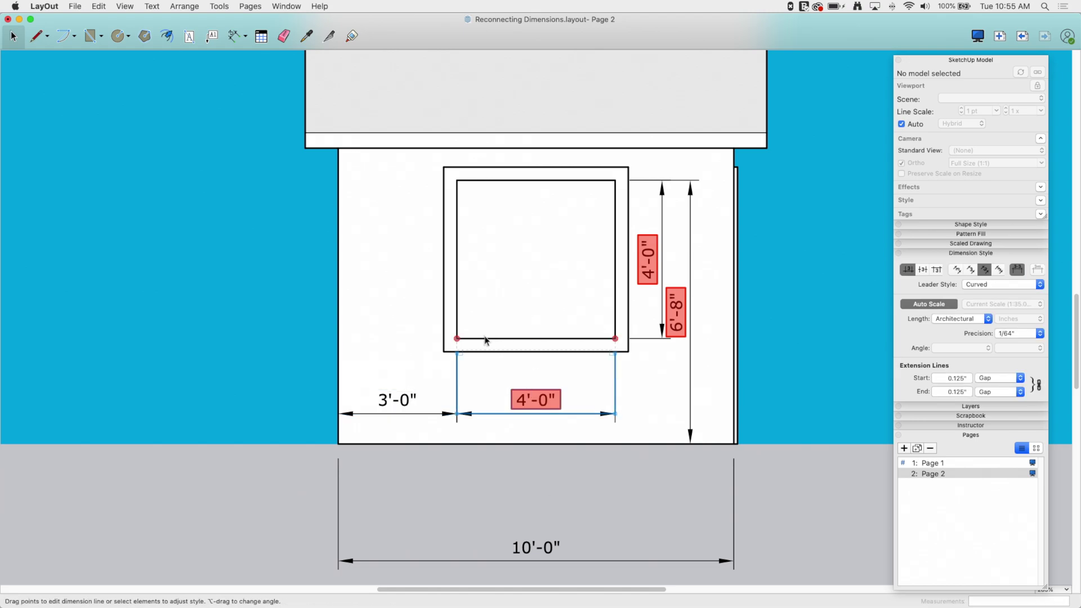
{"action": "mouse_move", "coordinate": [457, 339]}
{"action": "left_mouse_down"}
{"action": "mouse_move", "coordinate": [487, 342]}
{"action": "mouse_move", "coordinate": [457, 339]}
{"action": "left_mouse_up"}
{"action": "mouse_move", "coordinate": [613, 338]}
{"action": "left_mouse_down"}
{"action": "mouse_move", "coordinate": [600, 340]}
{"action": "mouse_move", "coordinate": [615, 340]}
{"action": "left_mouse_up"}
- Snap the 6'-8" and vertical 4'-0" dimension endpoints back onto the window corners
{"action": "left_click", "coordinate": [676, 322]}
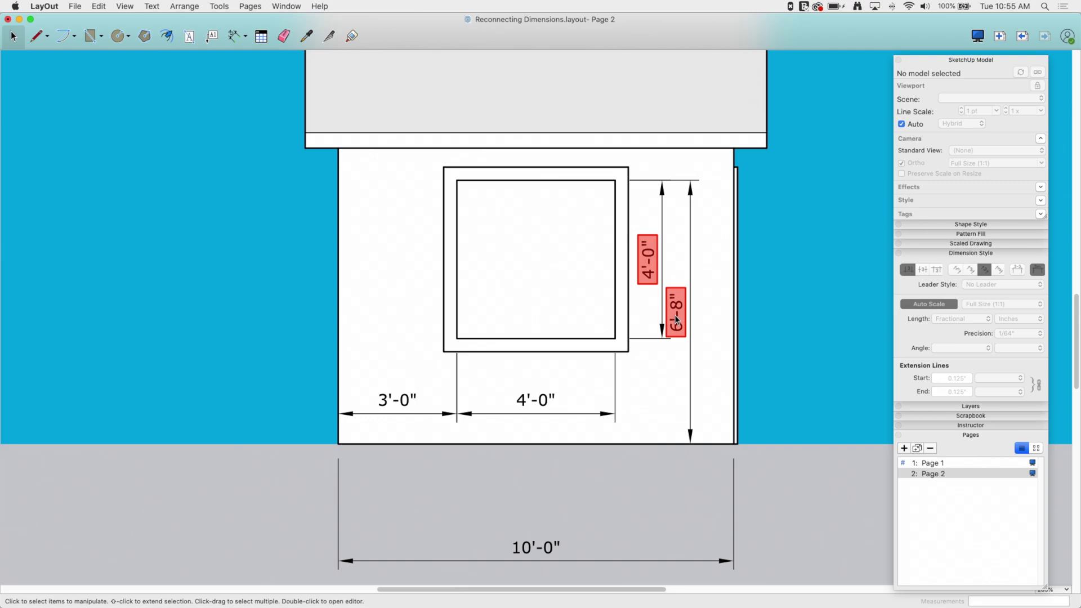
{"action": "left_click", "coordinate": [676, 323]}
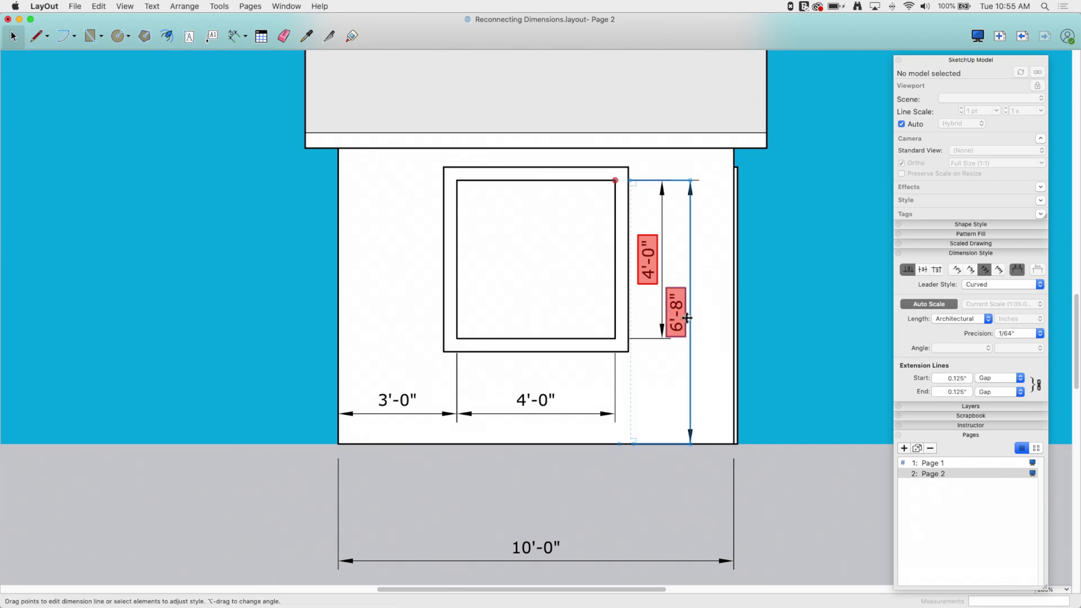
{"action": "mouse_move", "coordinate": [615, 181]}
{"action": "left_mouse_down"}
{"action": "mouse_move", "coordinate": [618, 194]}
{"action": "mouse_move", "coordinate": [616, 181]}
{"action": "left_mouse_up"}
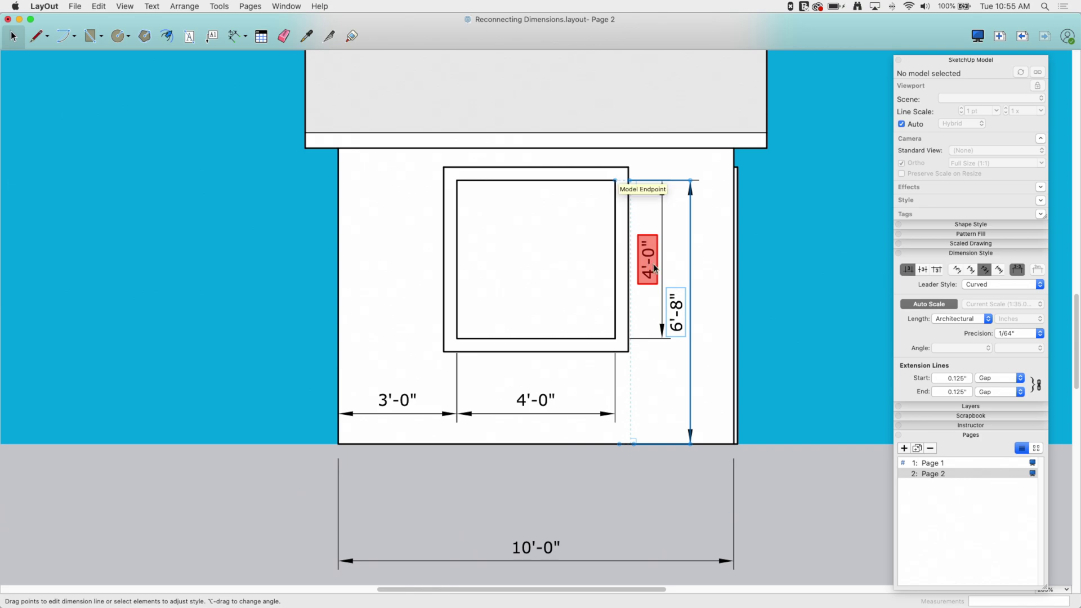
{"action": "key", "text": "Escape"}
{"action": "left_click", "coordinate": [638, 268]}
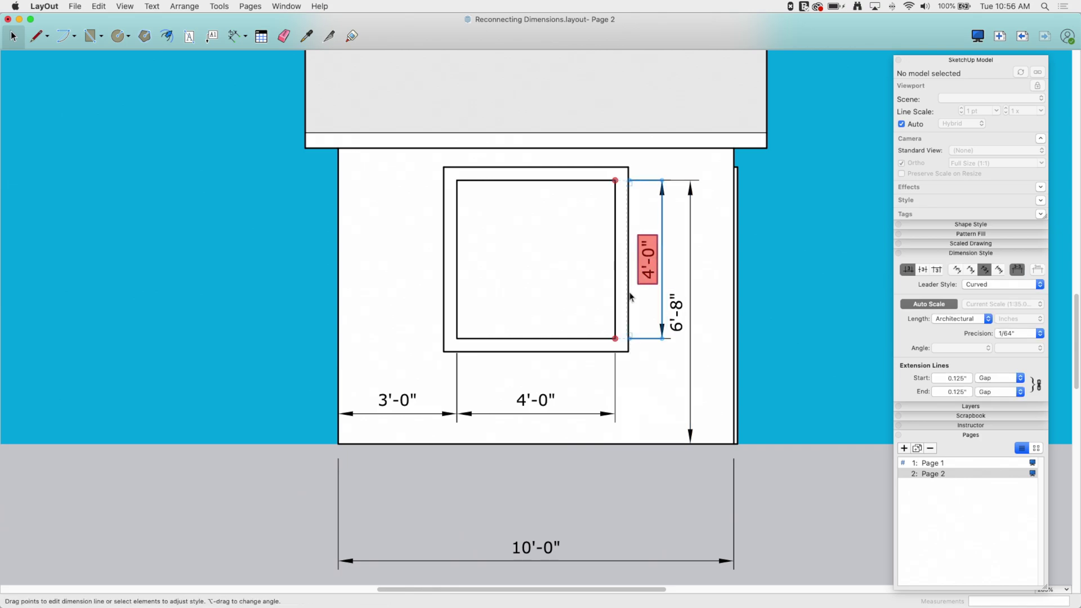
{"action": "mouse_move", "coordinate": [614, 339]}
{"action": "left_mouse_down"}
{"action": "mouse_move", "coordinate": [614, 327]}
{"action": "mouse_move", "coordinate": [615, 339]}
{"action": "left_mouse_up"}
{"action": "mouse_move", "coordinate": [612, 184]}
{"action": "left_mouse_down"}
{"action": "mouse_move", "coordinate": [614, 193]}
{"action": "mouse_move", "coordinate": [615, 180]}
{"action": "left_mouse_up"}
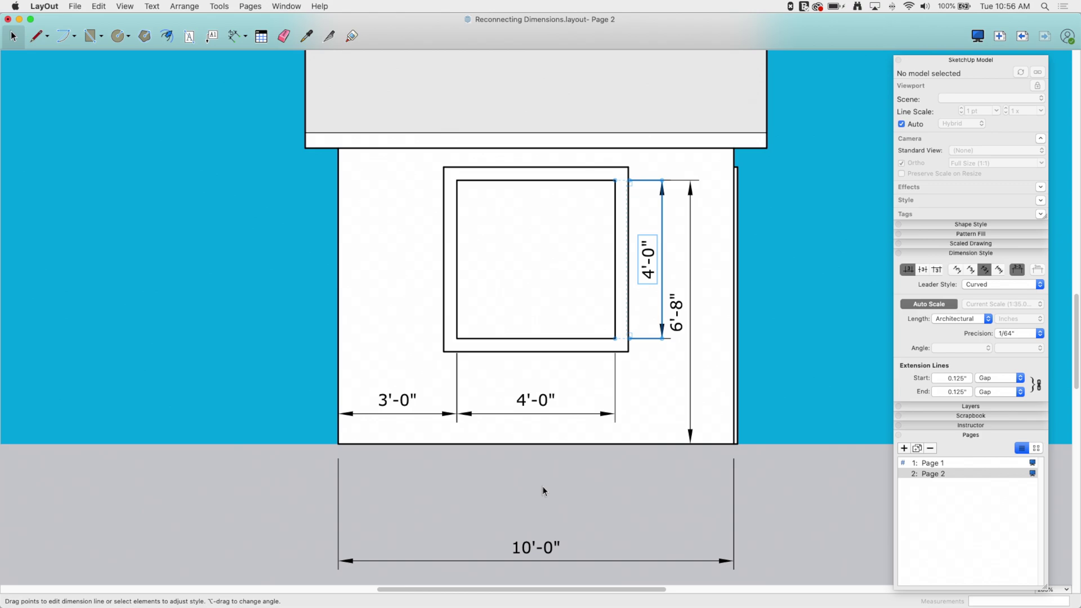
{"action": "key", "text": "Escape"}
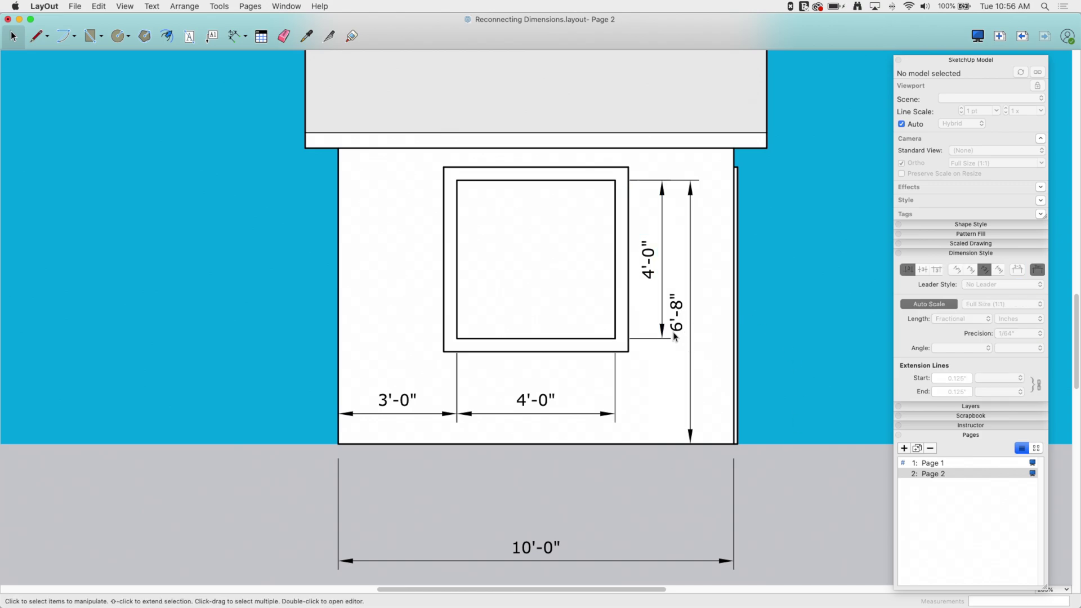
{"action": "left_click", "coordinate": [675, 335]}
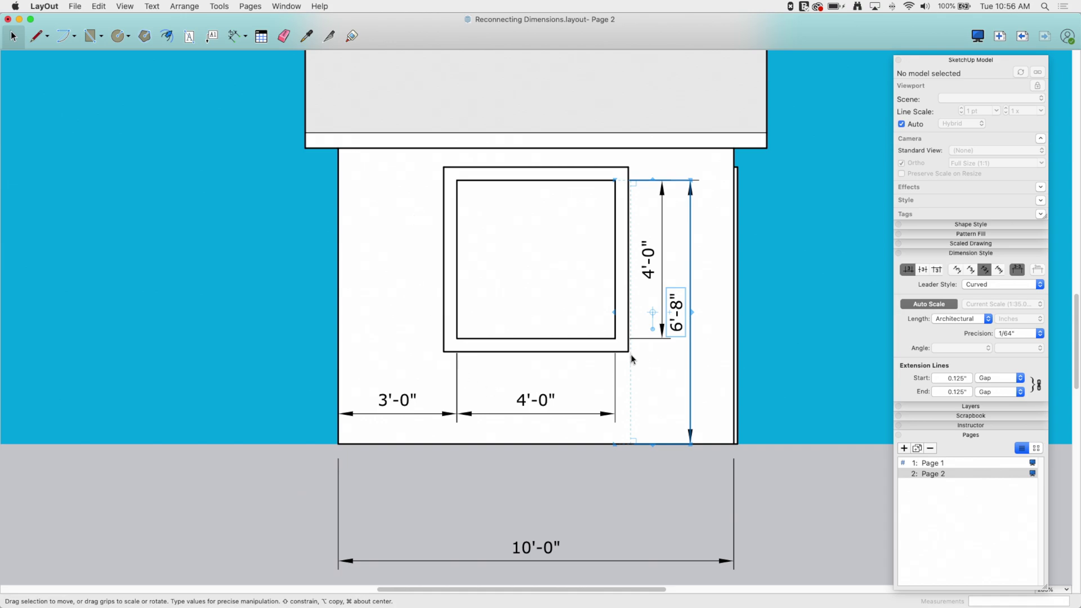
- In SketchUp, select the whole window frame on the house's side wall
{"action": "key", "text": "super+Tab"}
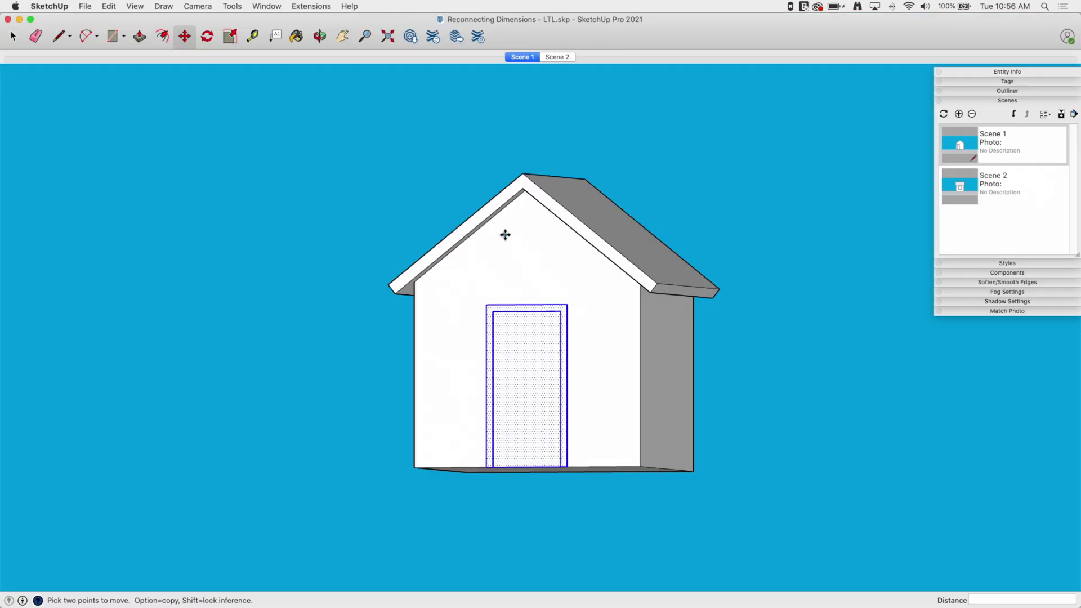
{"action": "mouse_move", "coordinate": [314, 299]}
{"action": "middle_mouse_down"}
{"action": "mouse_move", "coordinate": [619, 383]}
{"action": "mouse_move", "coordinate": [744, 316]}
{"action": "middle_mouse_up"}
{"action": "middle_click_drag", "start_coordinate": [436, 369], "coordinate": [616, 393]}
{"action": "key", "text": "space"}
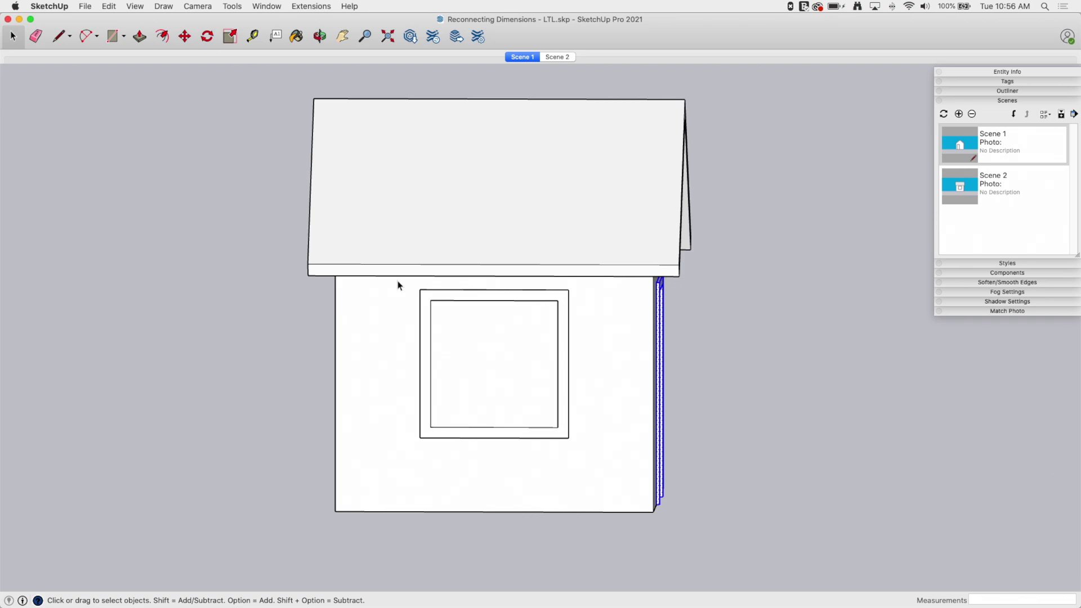
{"action": "left_click_drag", "start_coordinate": [397, 280], "coordinate": [578, 462]}
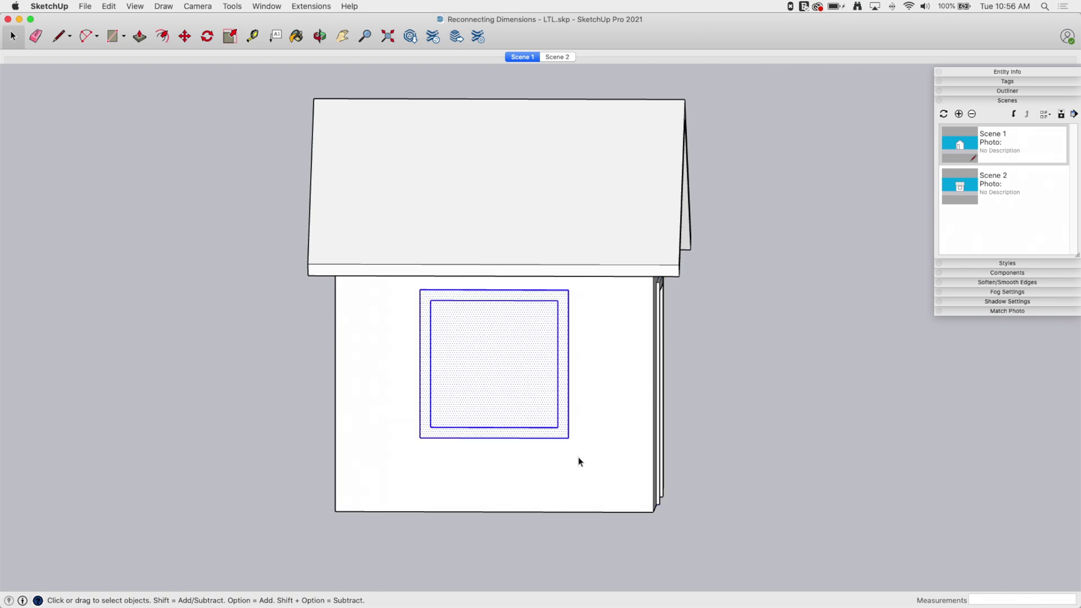
{"action": "right_click", "coordinate": [530, 393]}
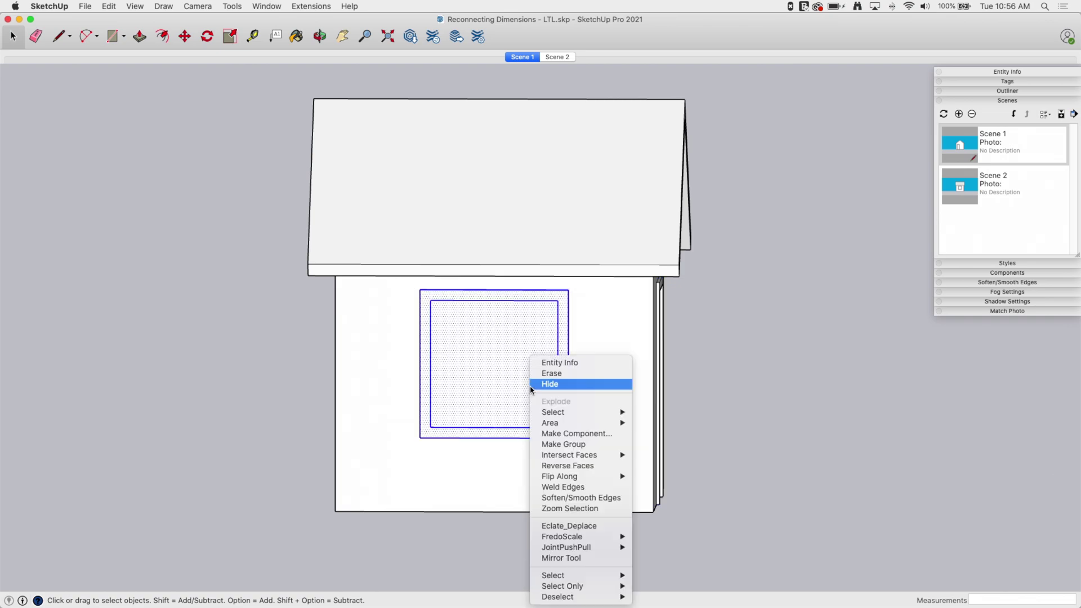
{"action": "left_click", "coordinate": [138, 4]}
- Cut the window, then Paste In Place back onto the wall
{"action": "left_click", "coordinate": [109, 6]}
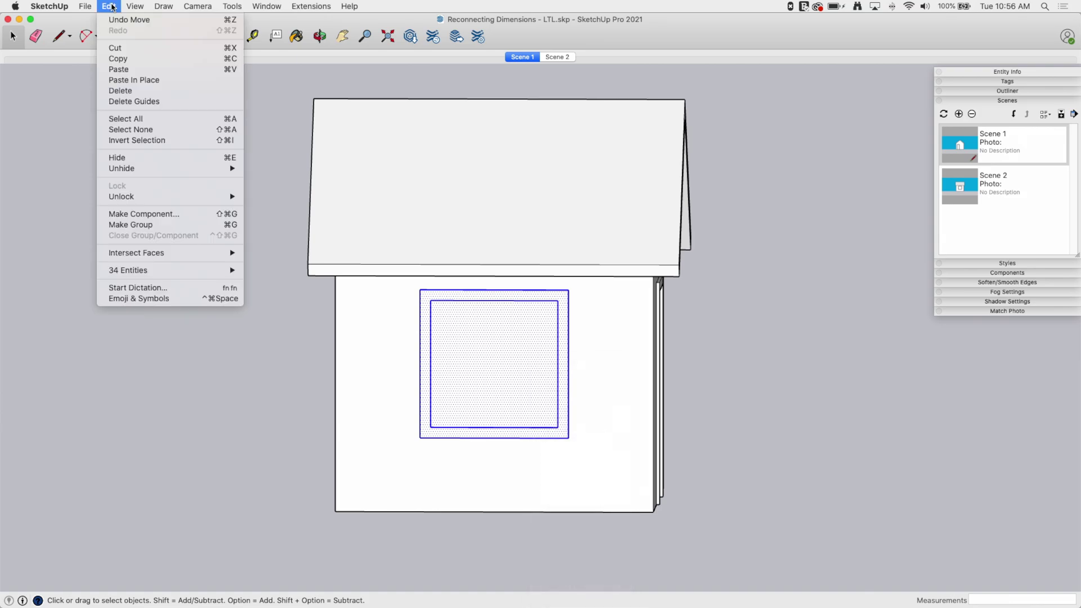
{"action": "left_click", "coordinate": [135, 47]}
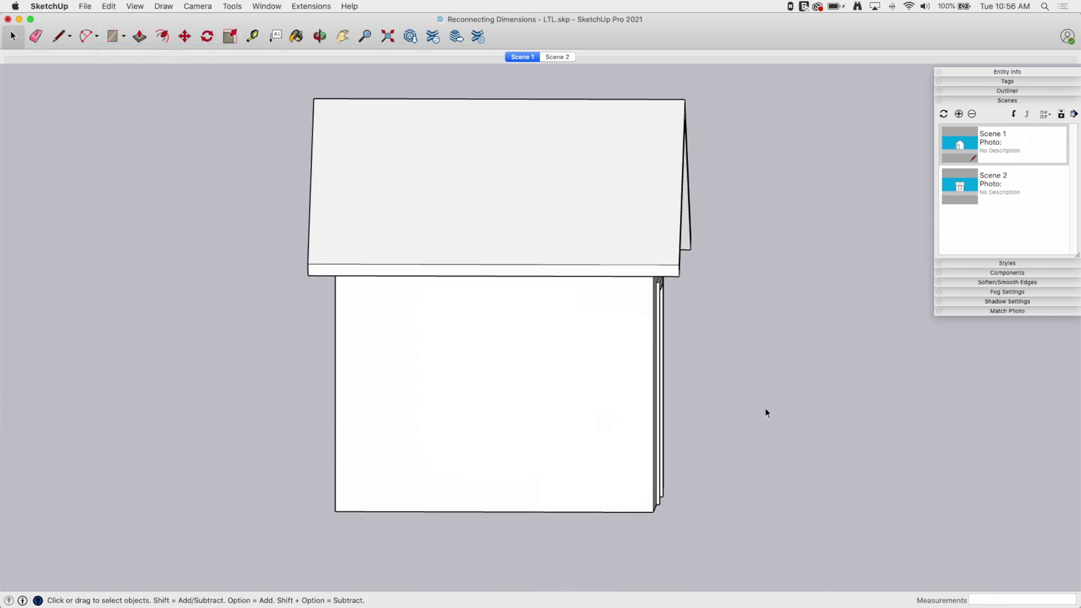
{"action": "middle_click_drag", "start_coordinate": [768, 410], "coordinate": [709, 412]}
{"action": "left_click", "coordinate": [109, 6]}
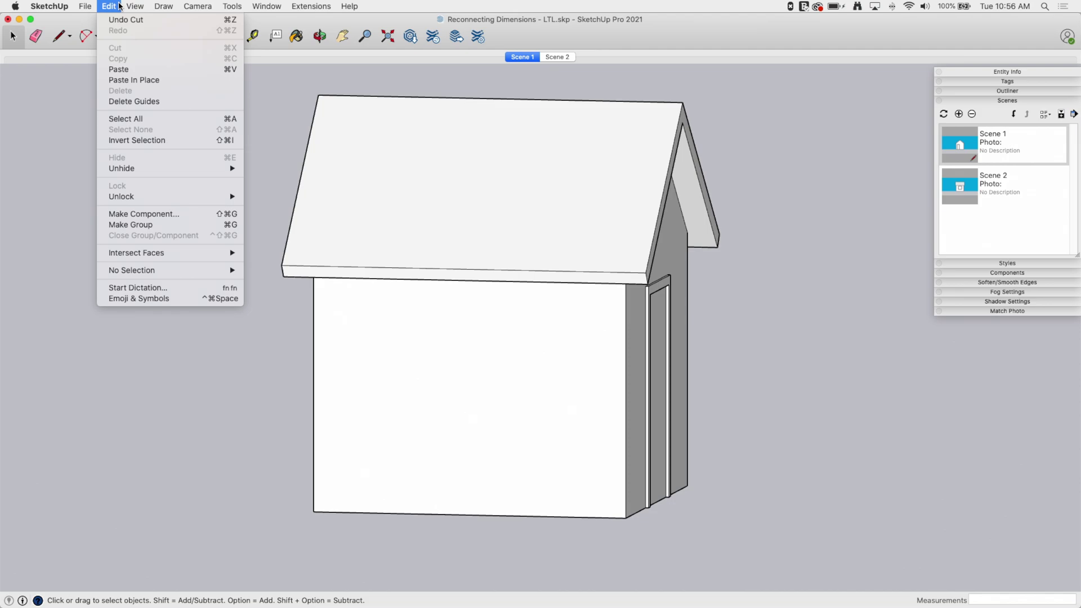
{"action": "left_click", "coordinate": [124, 80]}
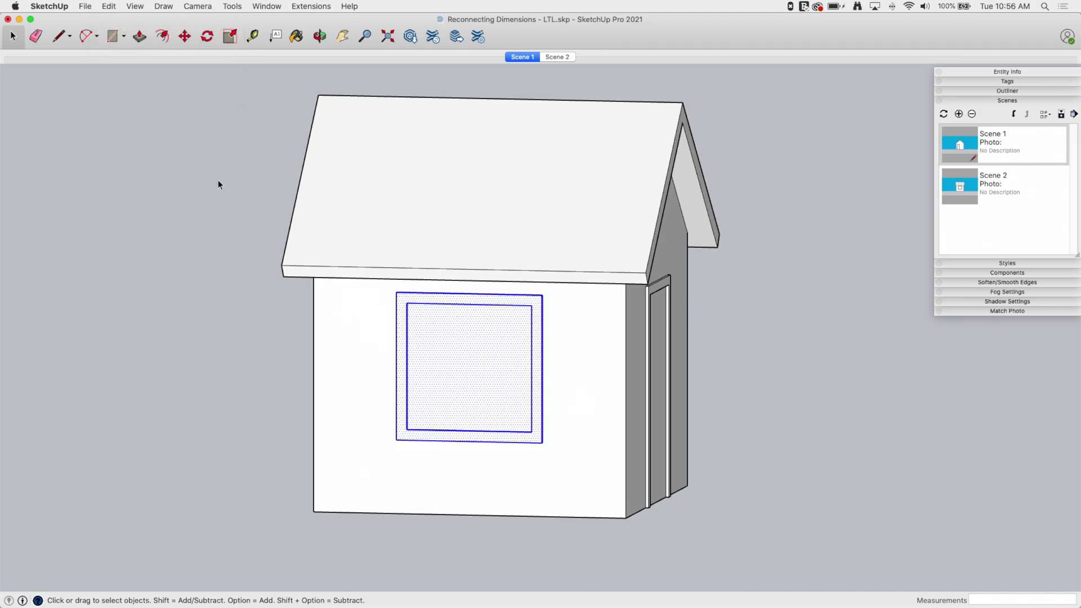
- Orbit to check the pasted window, clear the selection, and save the model
{"action": "middle_click_drag", "start_coordinate": [218, 181], "coordinate": [235, 354]}
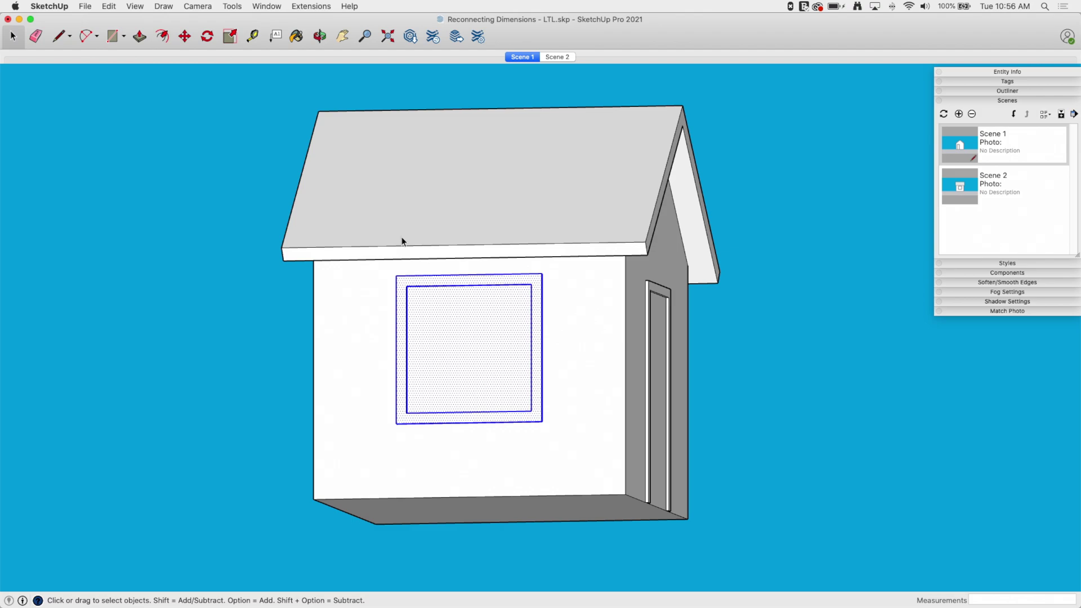
{"action": "middle_click_drag", "start_coordinate": [359, 400], "coordinate": [335, 439]}
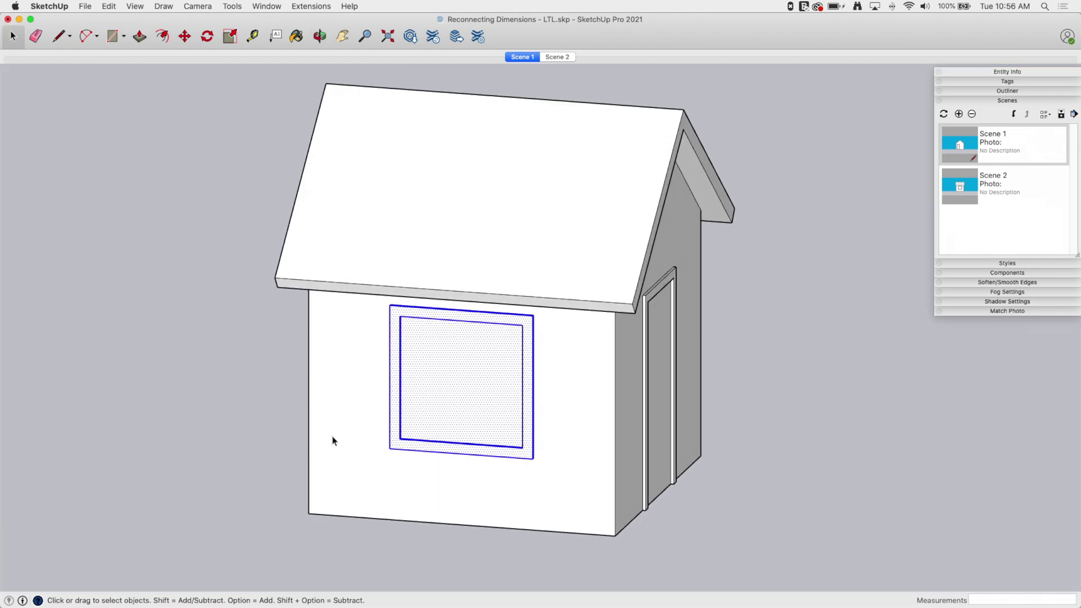
{"action": "left_click", "coordinate": [422, 421]}
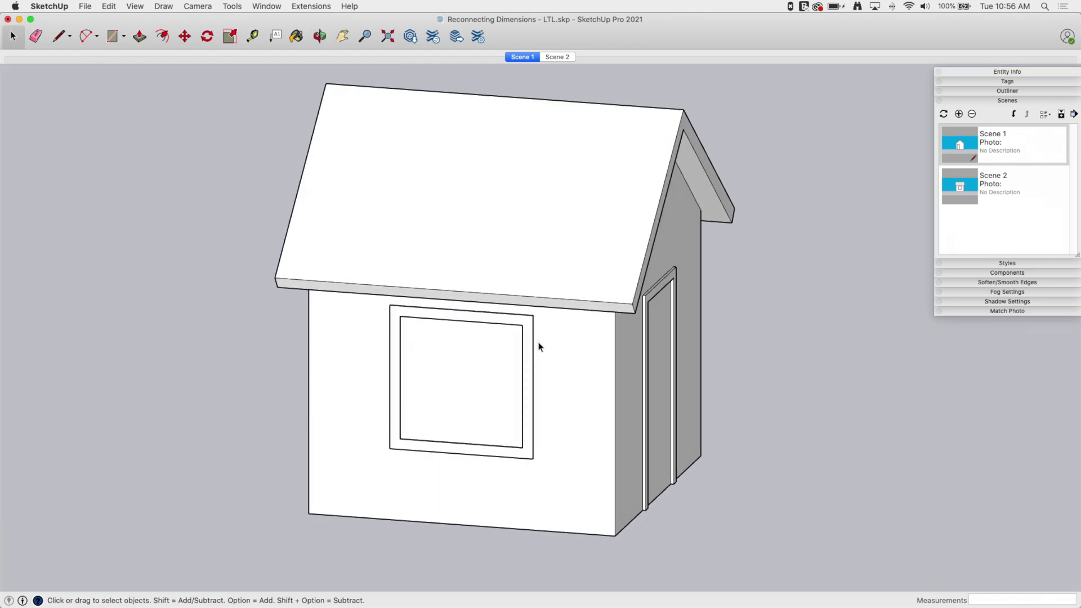
{"action": "left_click", "coordinate": [89, 8]}
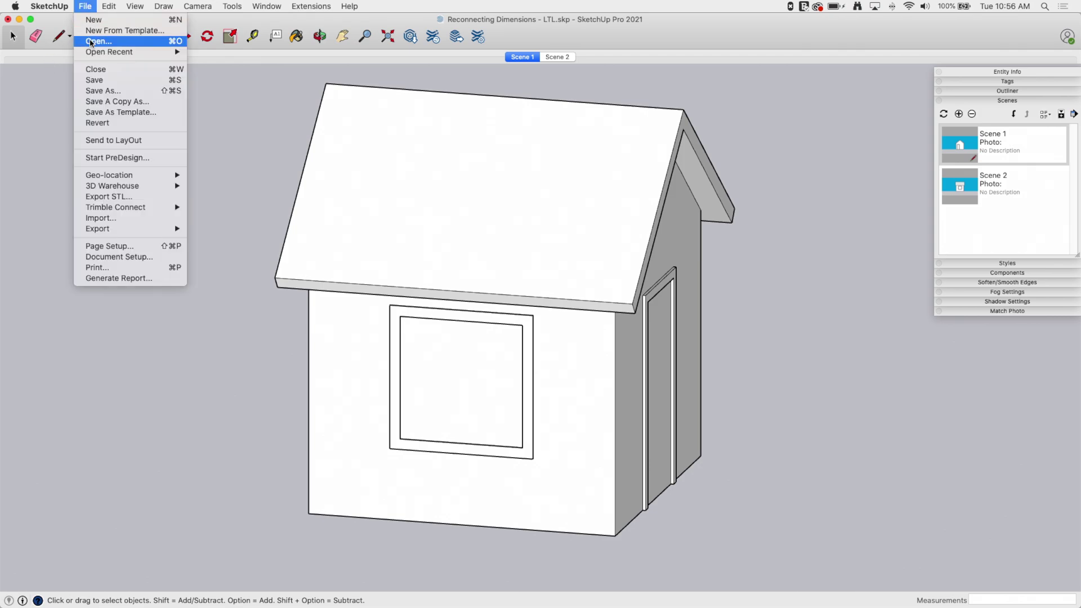
{"action": "left_click", "coordinate": [96, 83]}
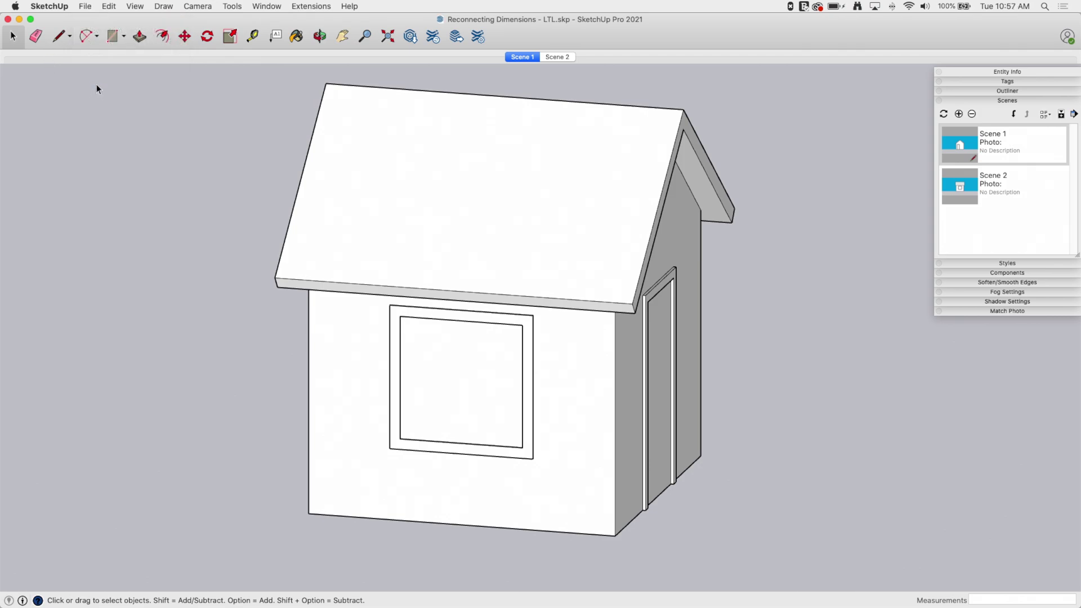
- In LayOut, run Update Model Reference on the Page 2 house viewport
{"action": "key", "text": "super+Tab"}
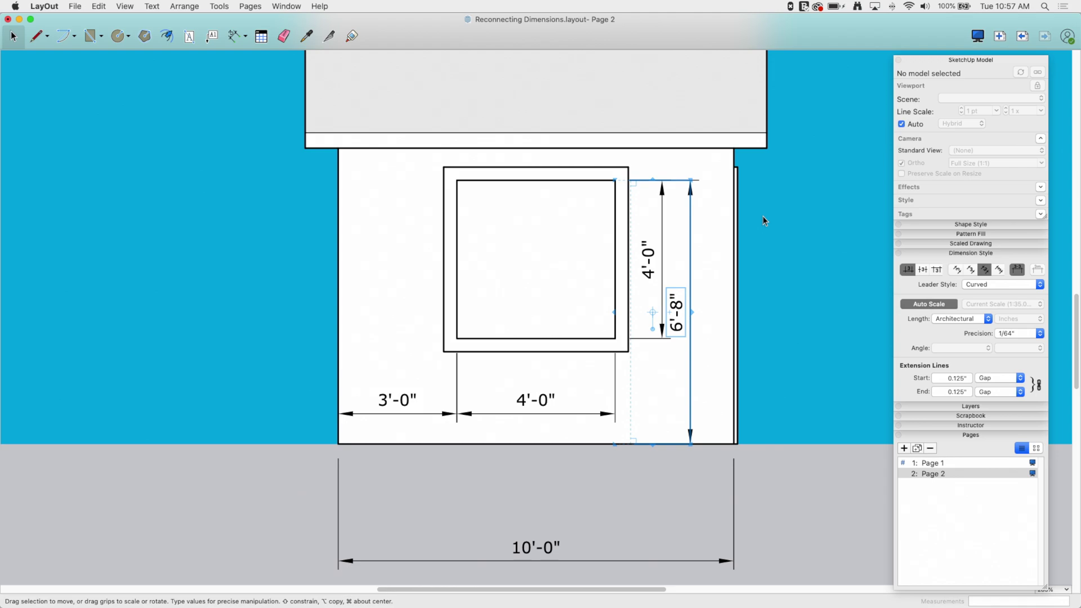
{"action": "left_click", "coordinate": [790, 243]}
{"action": "key", "text": "super+shift+z"}
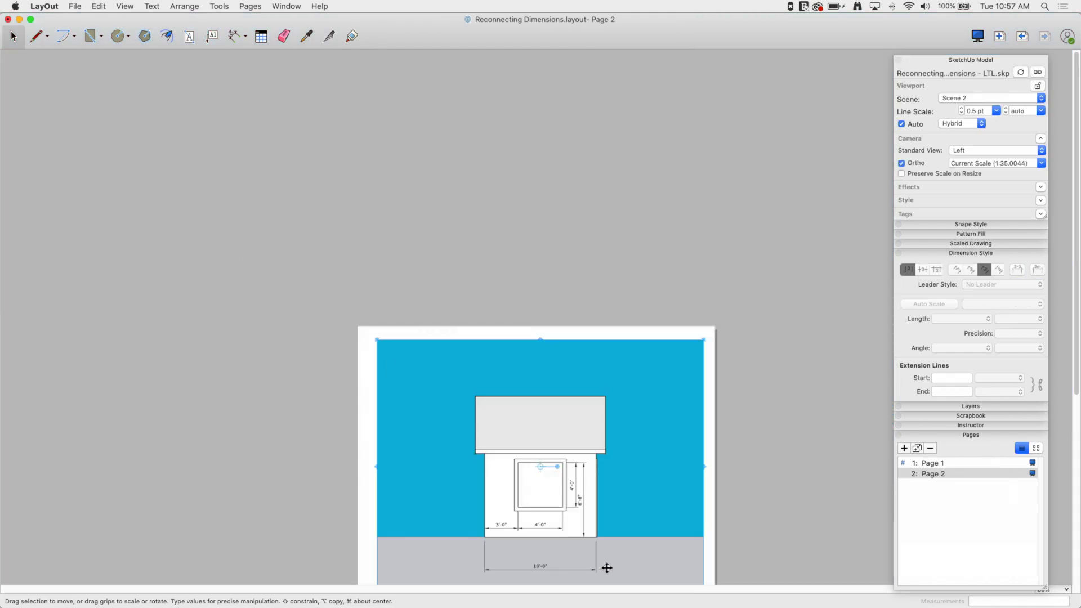
{"action": "scroll", "coordinate": [606, 569], "scroll_direction": "up", "scroll_amount": 3}
{"action": "right_click", "coordinate": [634, 450]}
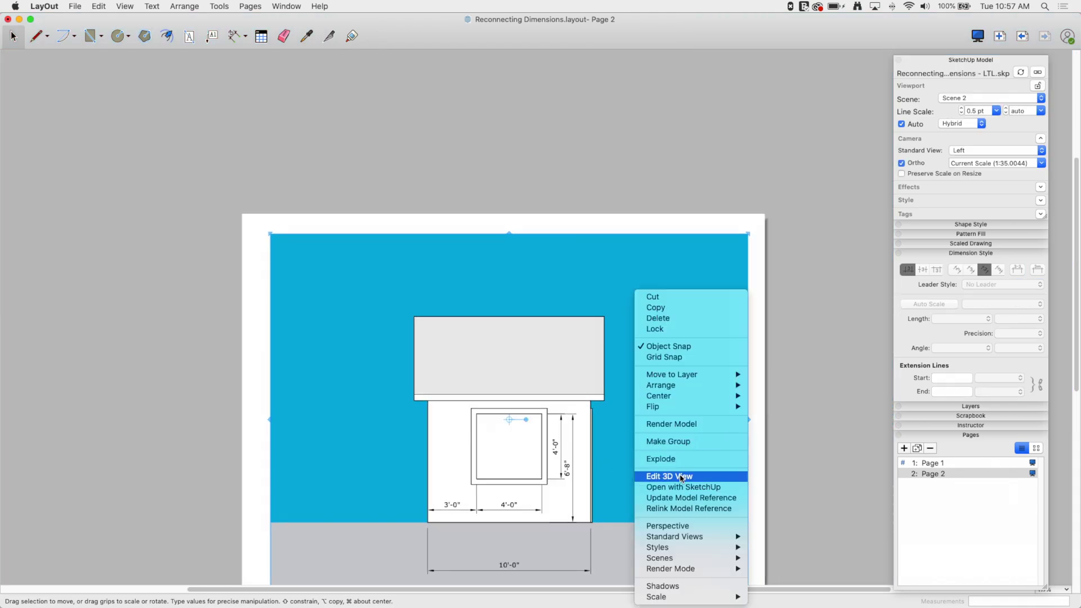
{"action": "left_click", "coordinate": [575, 558]}
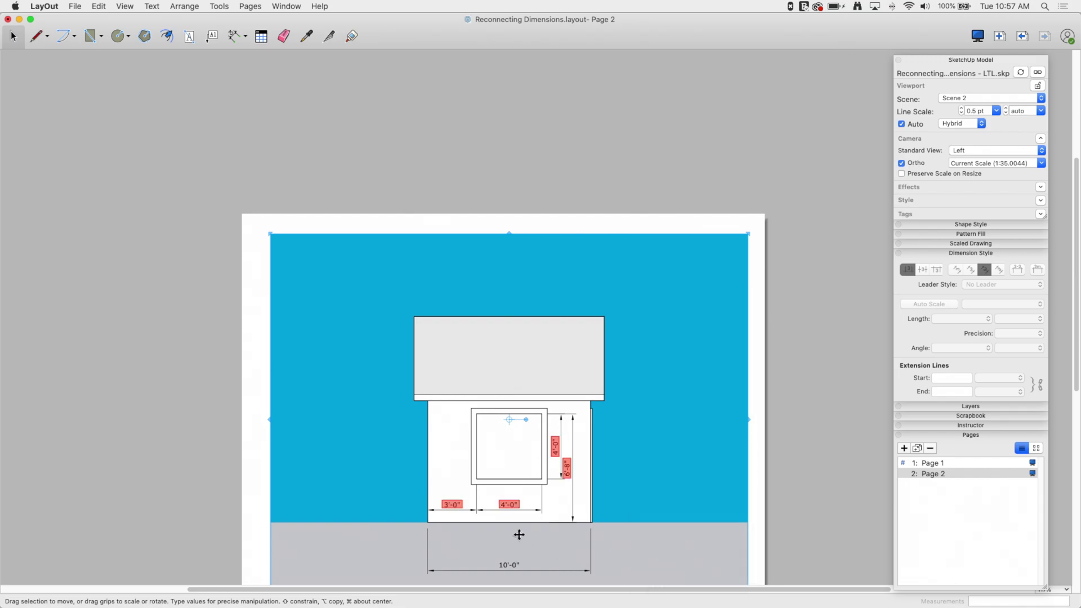
- Zoom in to inspect the red 3'-0", 4'-0" and 6'-8" window dimensions
{"action": "scroll", "coordinate": [515, 529], "scroll_direction": "up", "scroll_amount": 3}
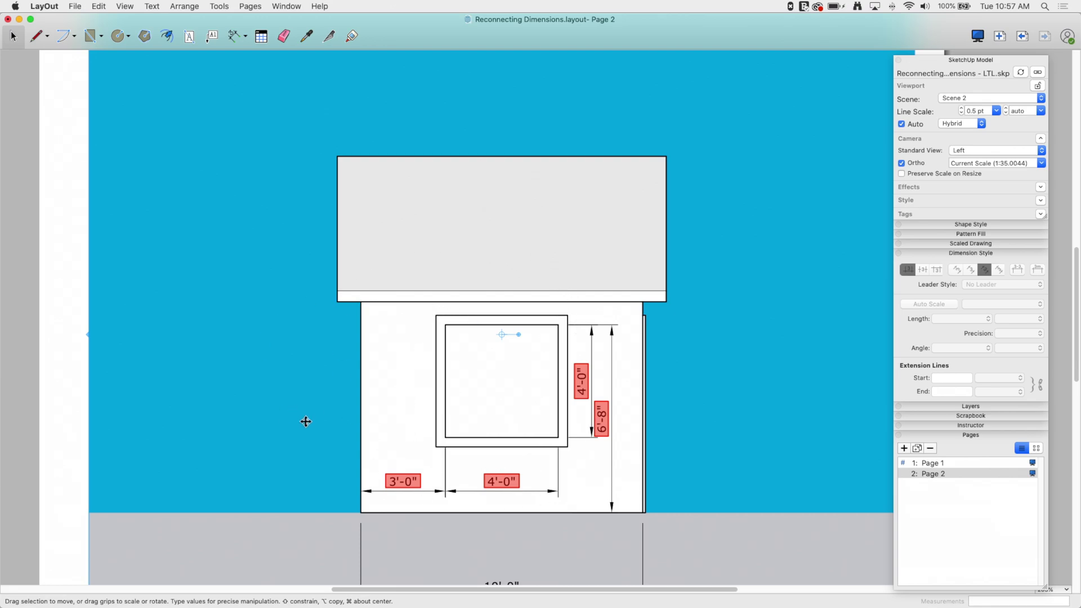
{"action": "scroll", "coordinate": [148, 240], "scroll_direction": "down", "scroll_amount": 2}
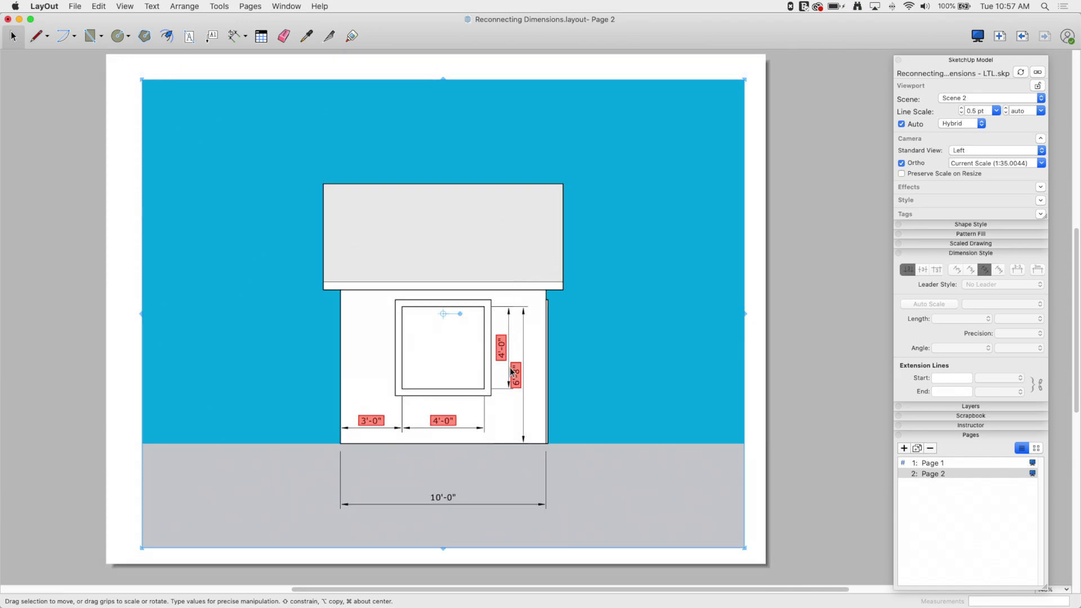
{"action": "scroll", "coordinate": [372, 426], "scroll_direction": "up", "scroll_amount": 2}
- Edit the 3'-0" dimension, snap its end onto the window's lower-left corner, then deselect it
{"action": "left_click", "coordinate": [372, 422]}
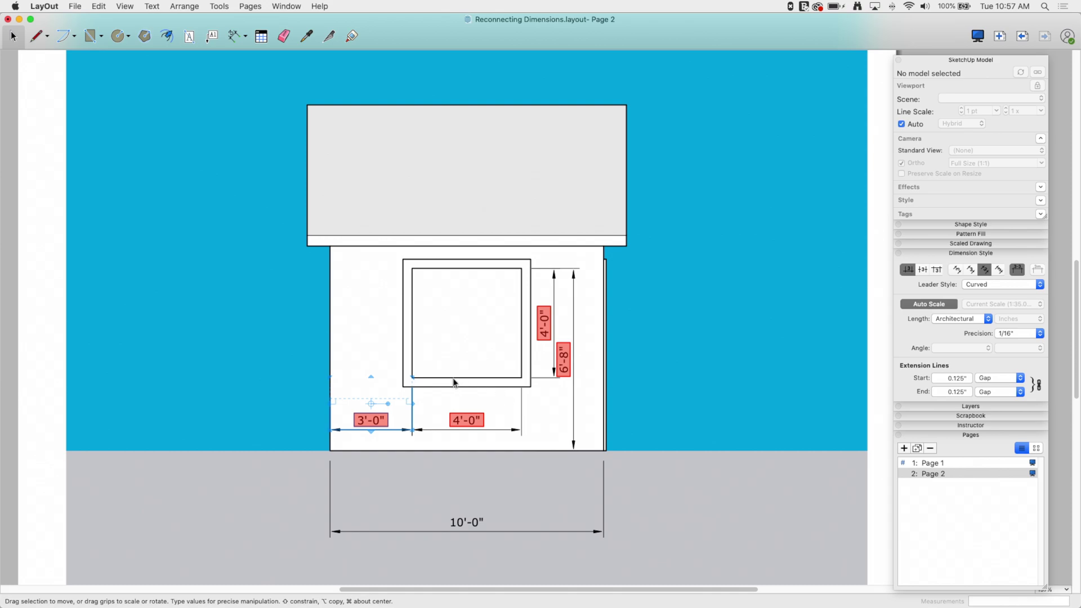
{"action": "double_click", "coordinate": [361, 421]}
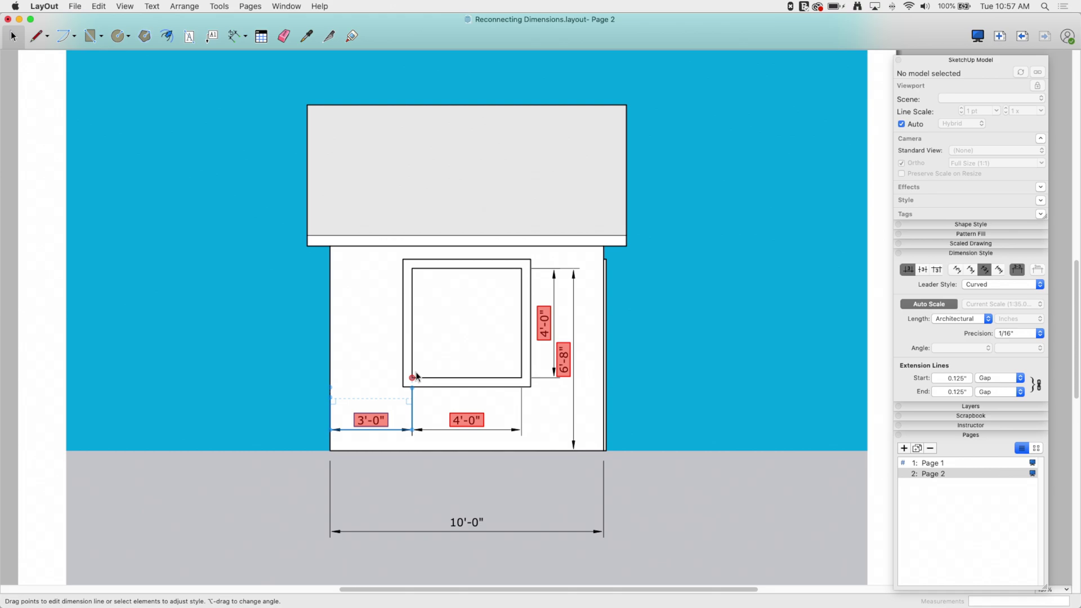
{"action": "mouse_move", "coordinate": [412, 378]}
{"action": "left_mouse_down"}
{"action": "mouse_move", "coordinate": [440, 377]}
{"action": "mouse_move", "coordinate": [398, 378]}
{"action": "mouse_move", "coordinate": [412, 375]}
{"action": "left_mouse_up"}
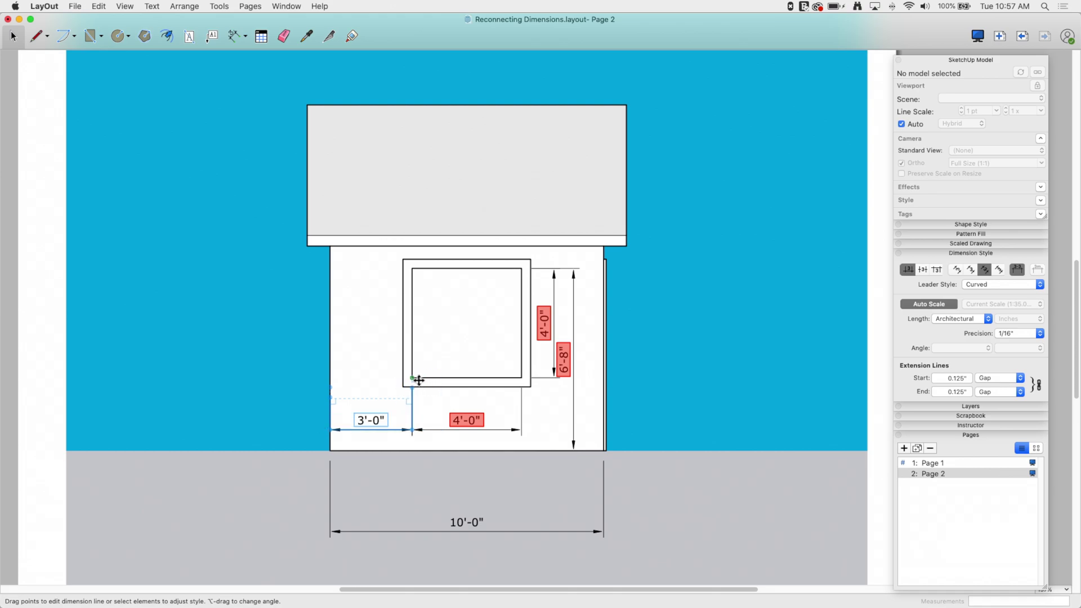
{"action": "left_click", "coordinate": [486, 422]}
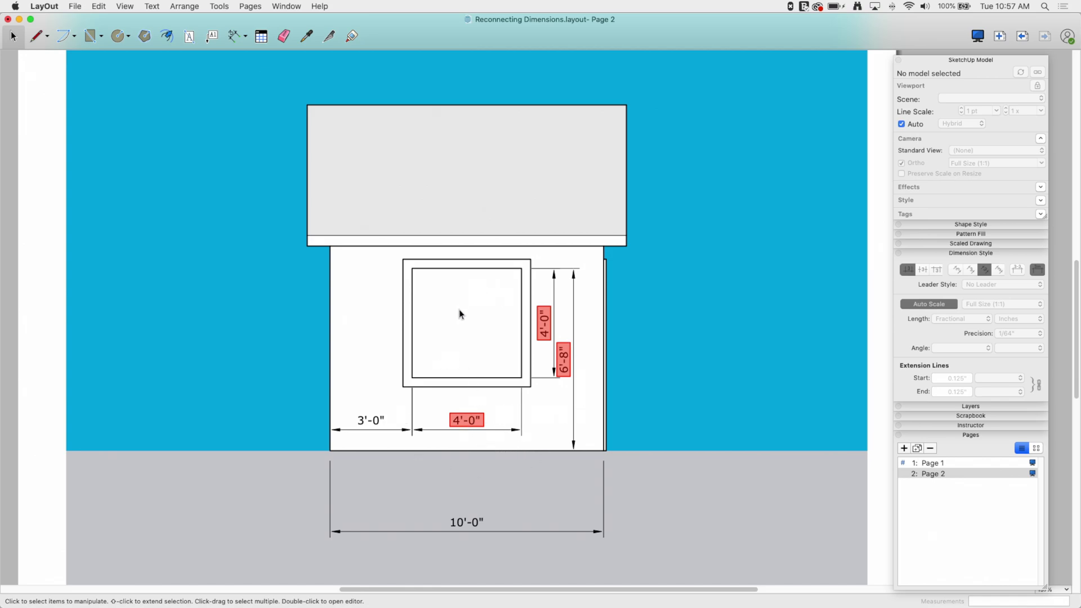
{"action": "scroll", "coordinate": [549, 294], "scroll_direction": "down", "scroll_amount": 2}
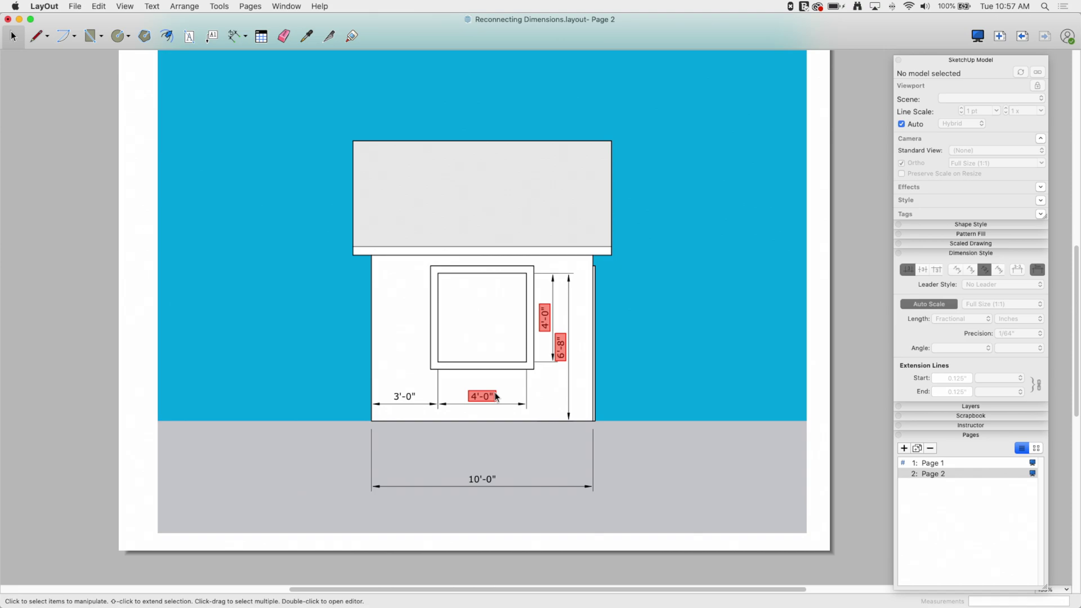
{"action": "scroll", "coordinate": [456, 543], "scroll_direction": "down", "scroll_amount": 1}
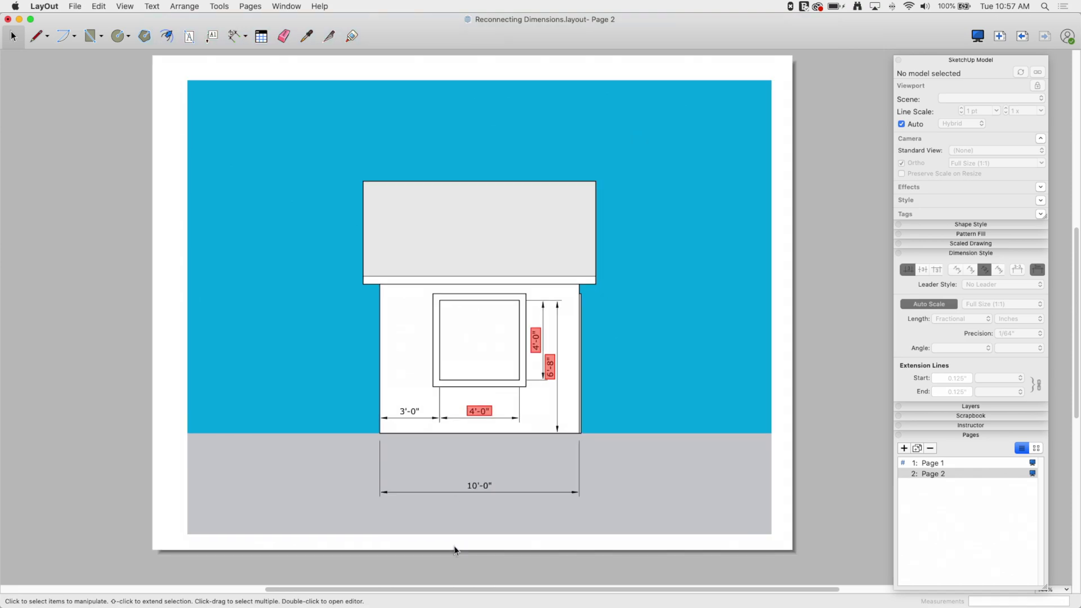
{"action": "scroll", "coordinate": [492, 415], "scroll_direction": "up", "scroll_amount": 1}
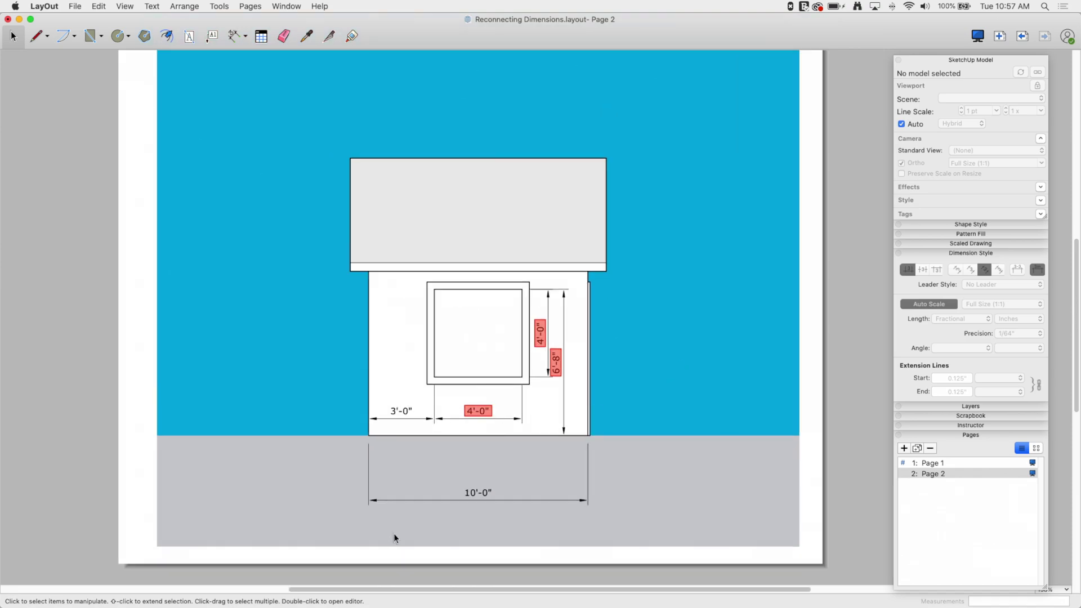
{"action": "scroll", "coordinate": [394, 535], "scroll_direction": "down", "scroll_amount": 1}
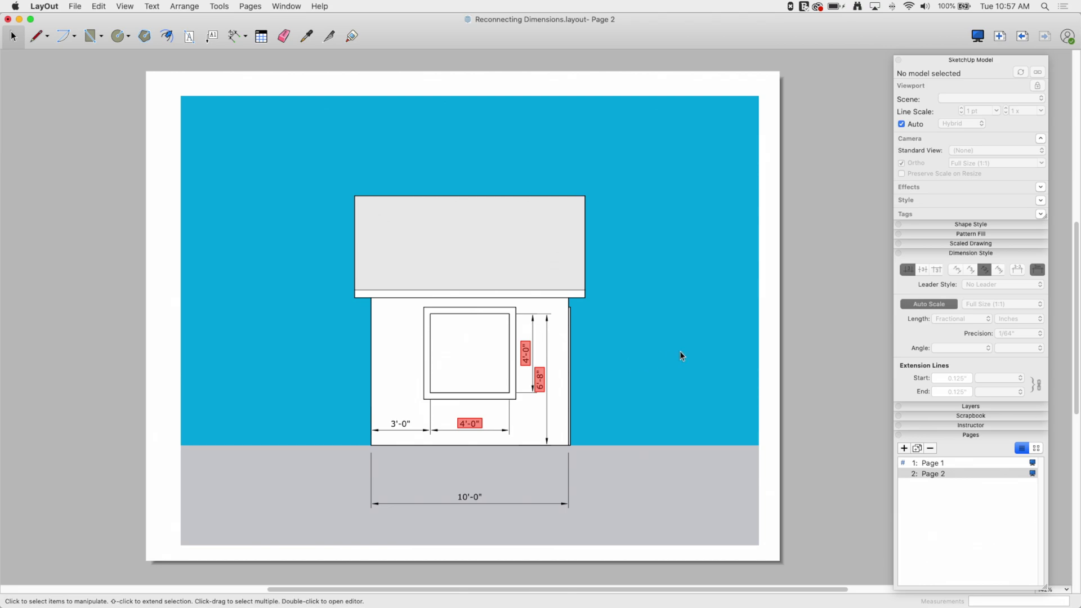